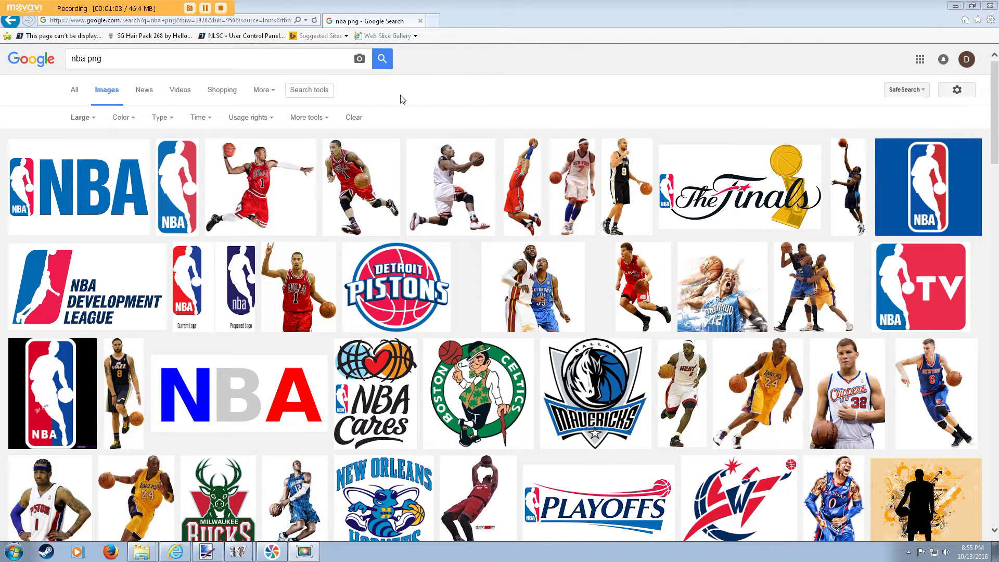
Filter the 'nba png' results to Large size and open the Orlando #12 player cutout preview.
left_click(94, 119)
left_click(96, 118)
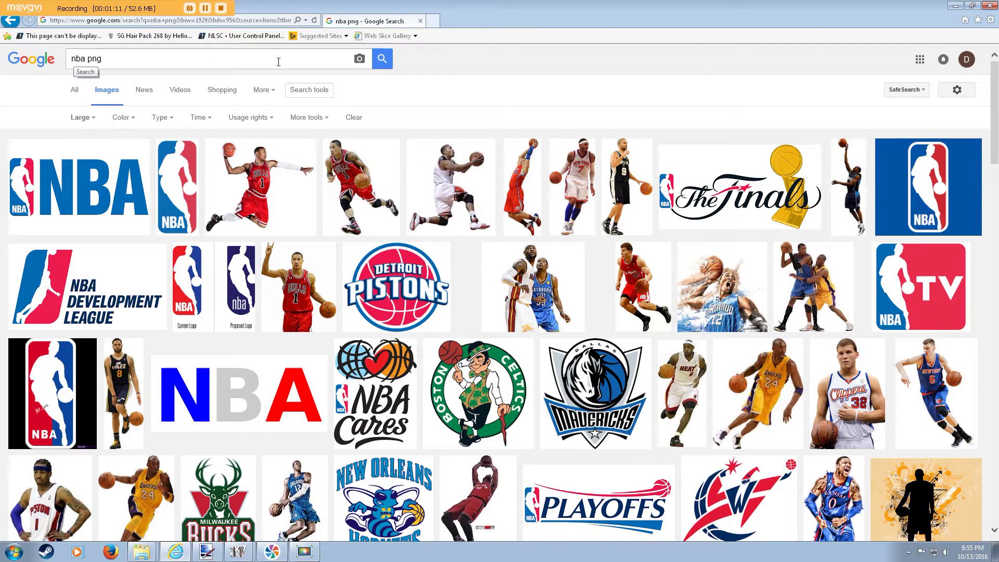
scroll(220, 62, "down", 1)
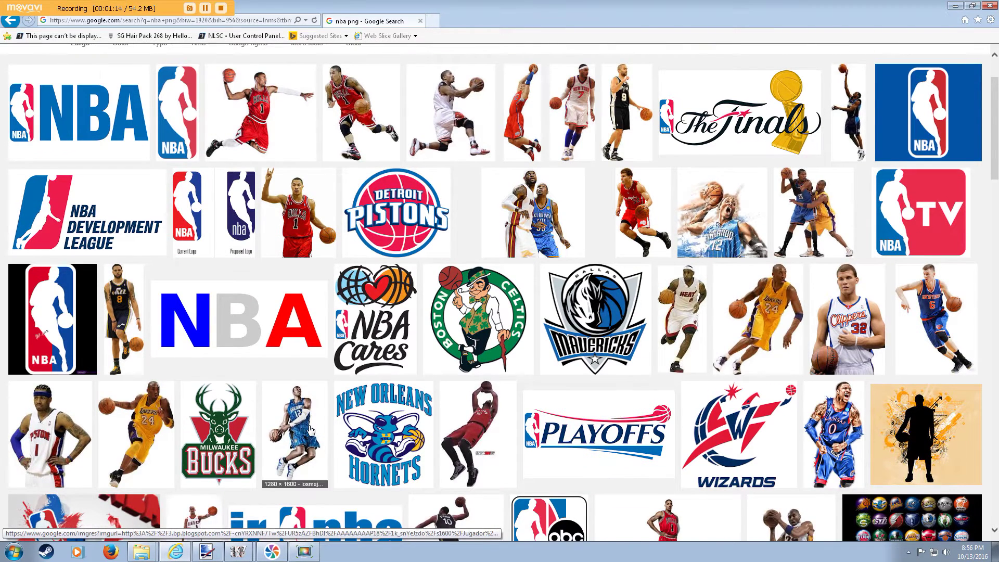
left_click(310, 430)
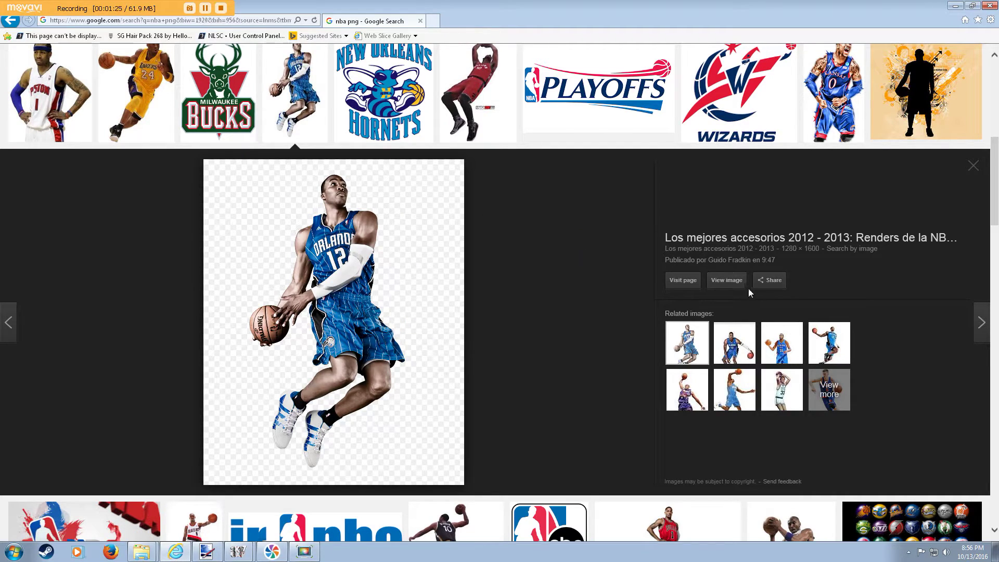
Show the full-size Orlando #12 image in its own tab and start saving the picture.
left_click(720, 285)
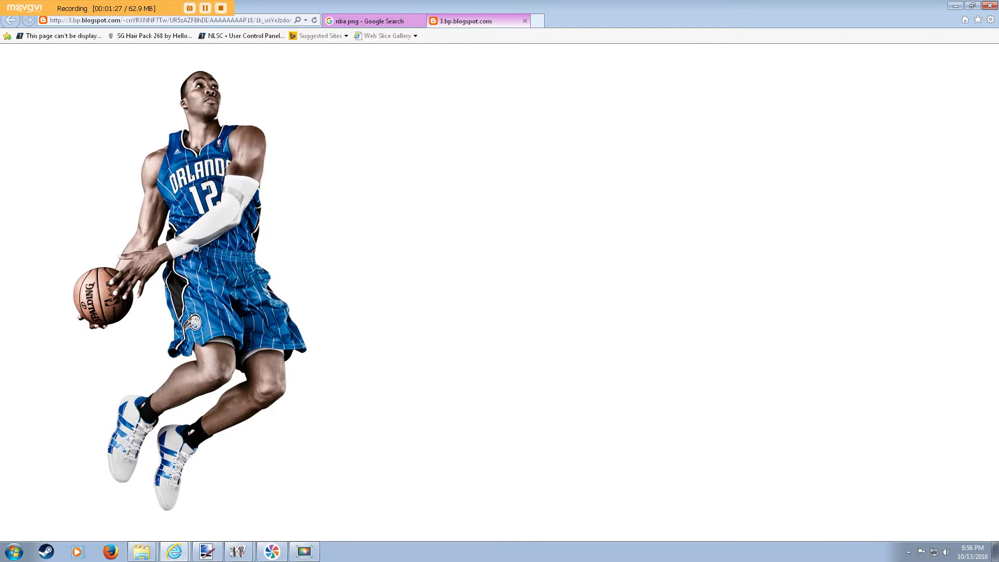
right_click(191, 249)
left_click(229, 328)
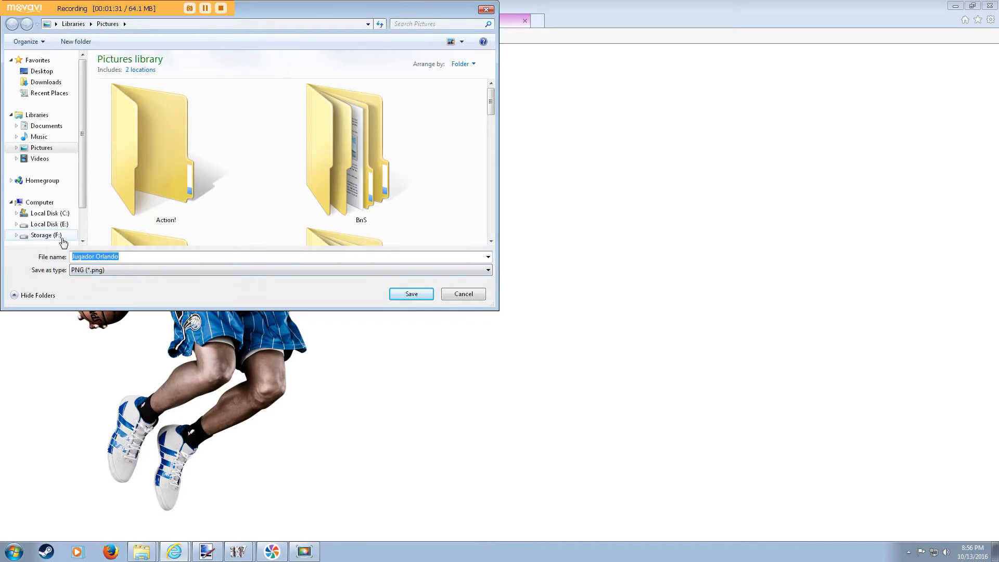
Try saving it as D12 in F:\NBA 2k17 mods\Portraits, decline replacing, and cancel.
left_click(53, 235)
scroll(188, 198, "down", 5)
scroll(183, 202, "down", 2)
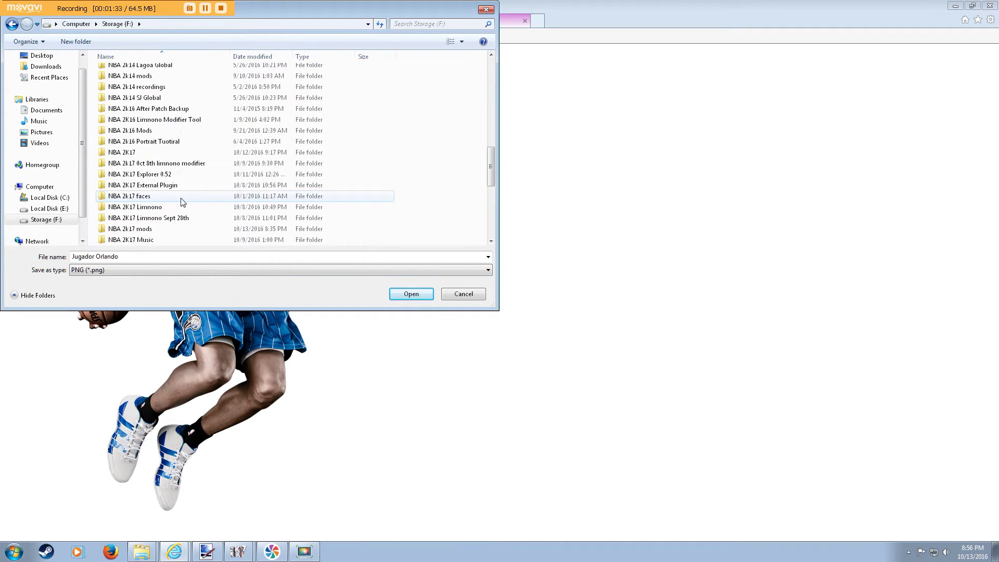
double_click(172, 229)
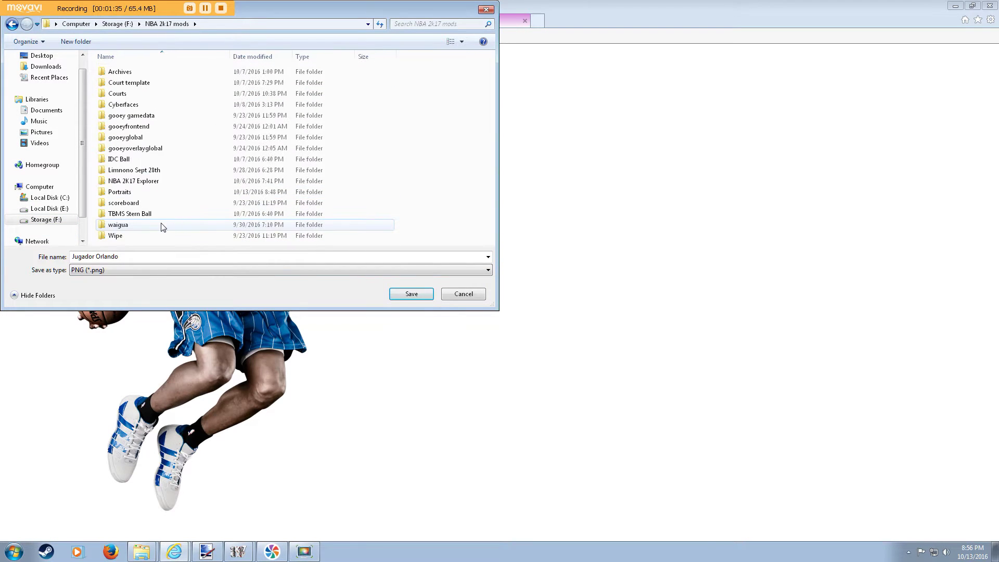
double_click(165, 192)
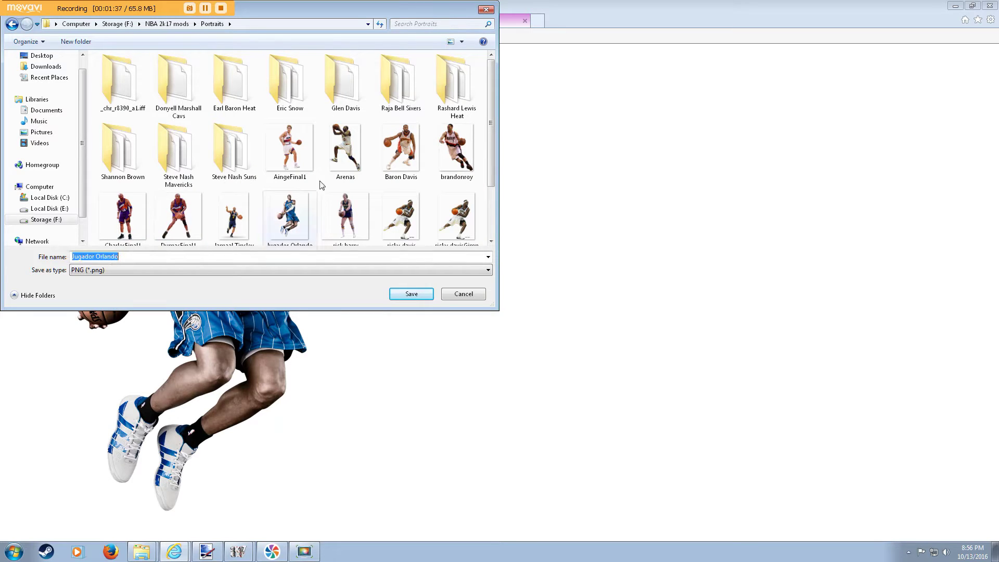
type("D12")
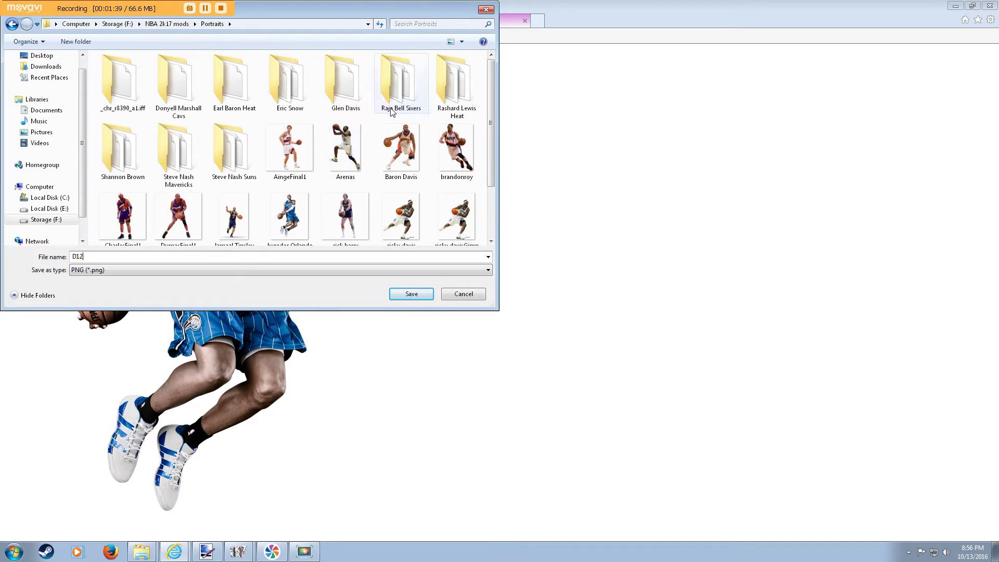
left_click(411, 294)
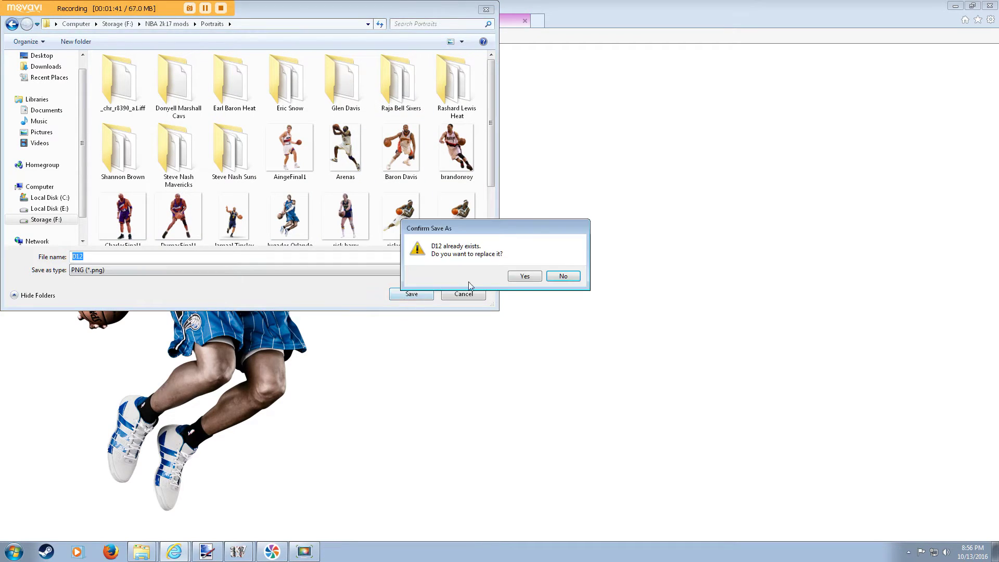
left_click(560, 275)
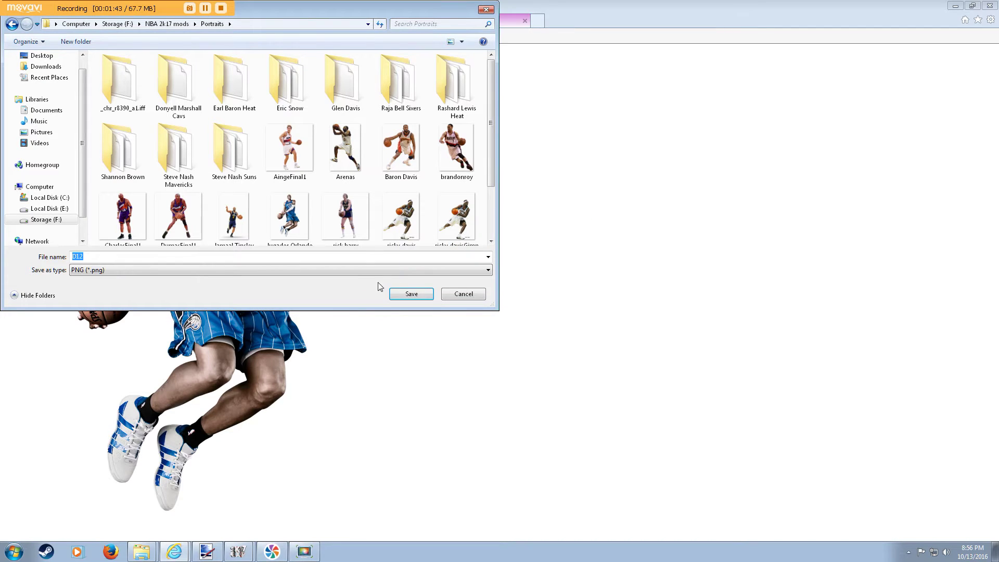
scroll(491, 179, "down", 1)
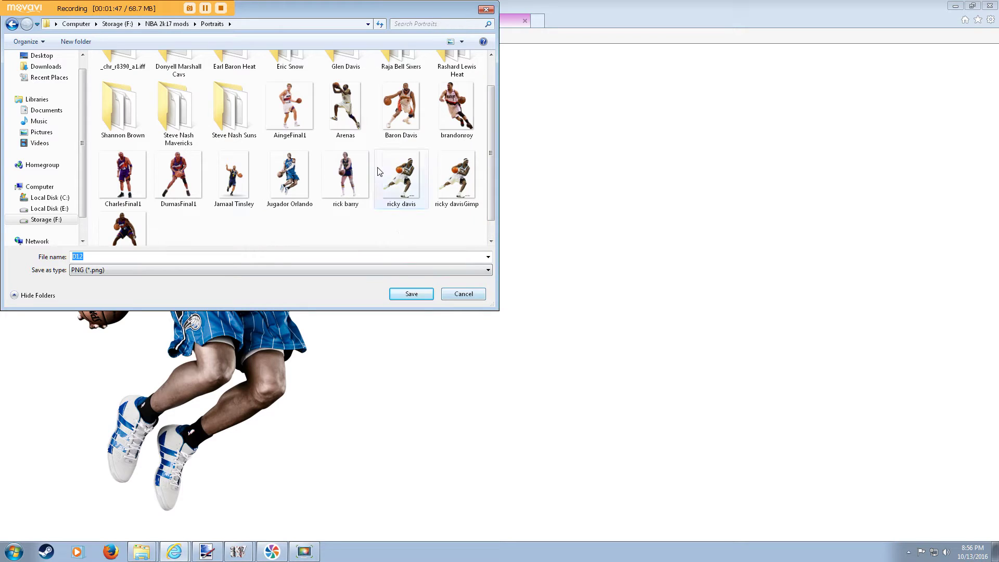
left_click(455, 298)
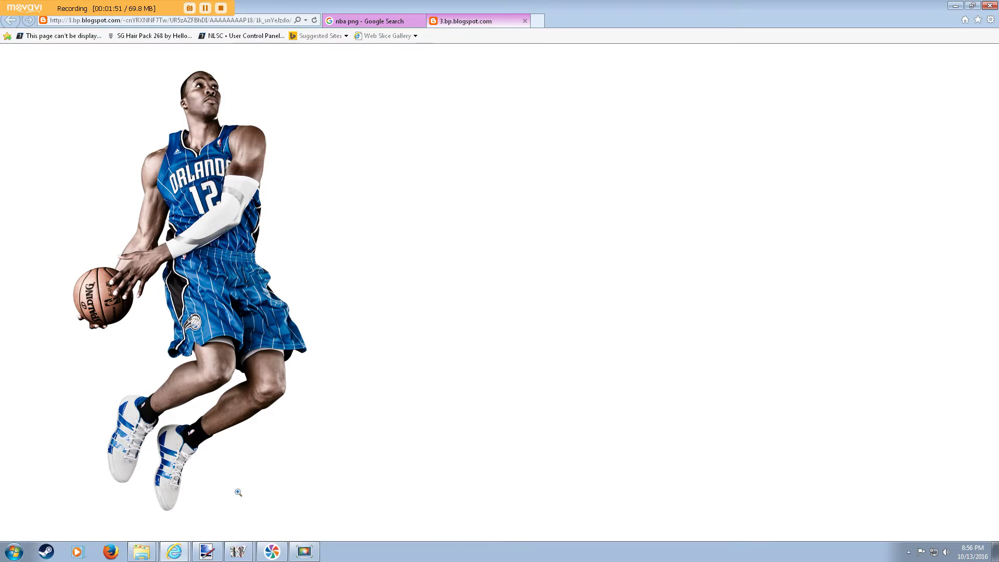
Open the Orlando player image from the Portraits folder in Paint.NET.
left_click(207, 552)
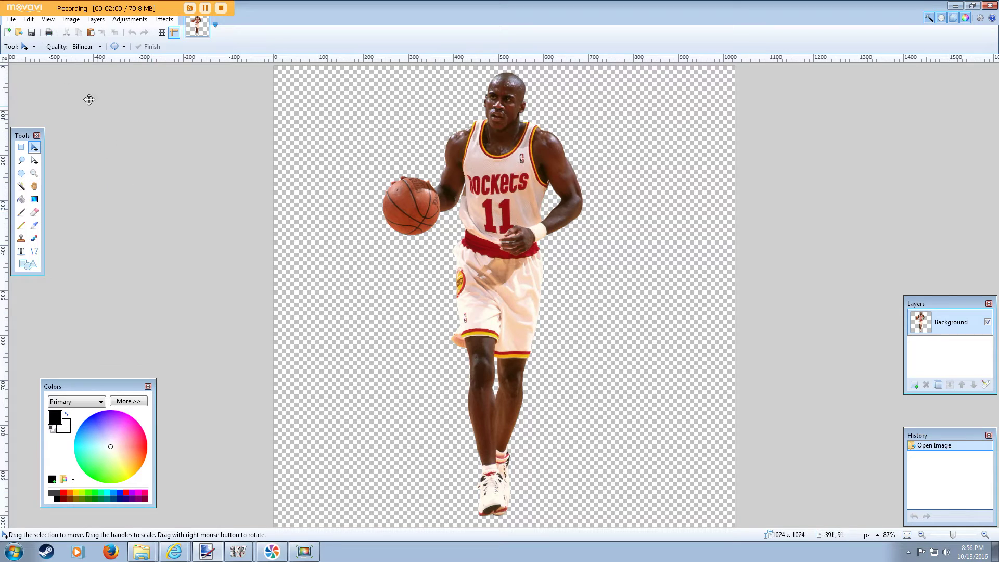
left_click(11, 19)
left_click(37, 52)
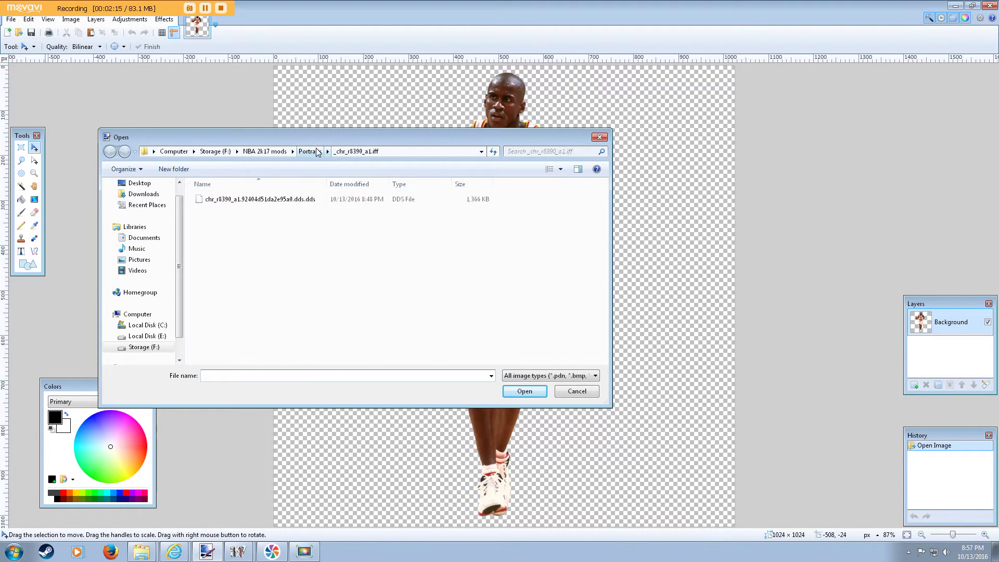
left_click(310, 151)
double_click(396, 345)
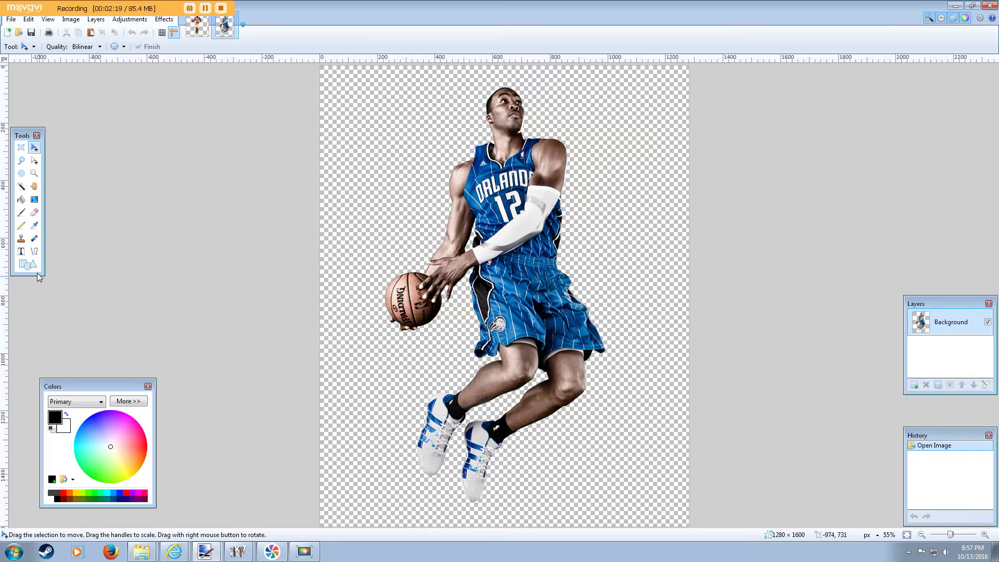
Compare both images and check the Rockets image's pixel size in Resize, without changing it.
left_click(198, 33)
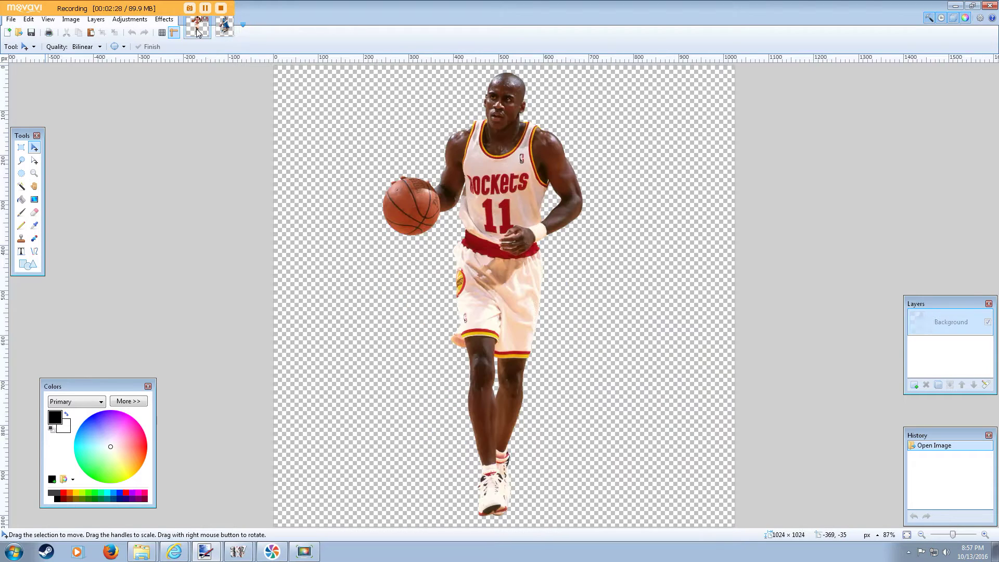
left_click(228, 32)
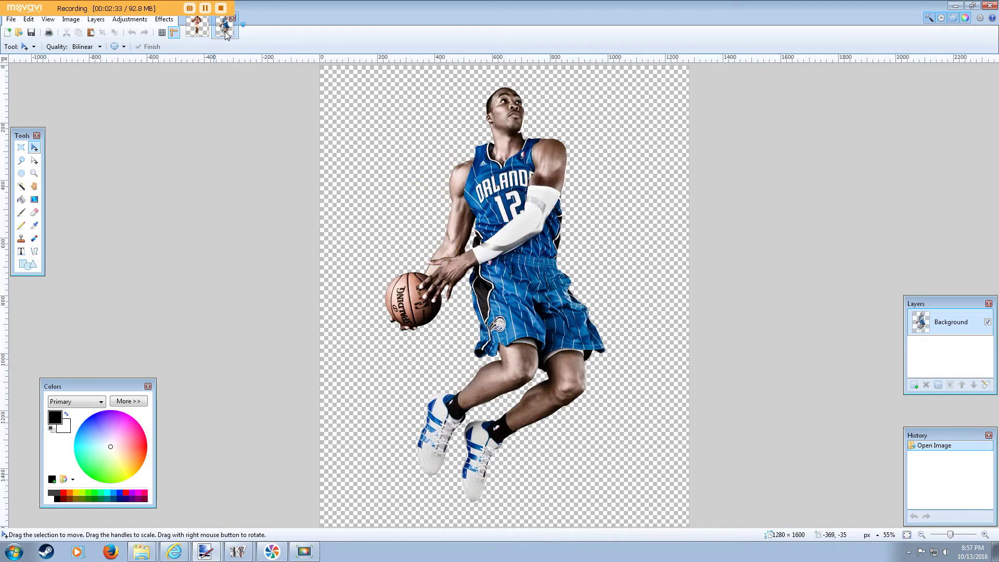
left_click(202, 29)
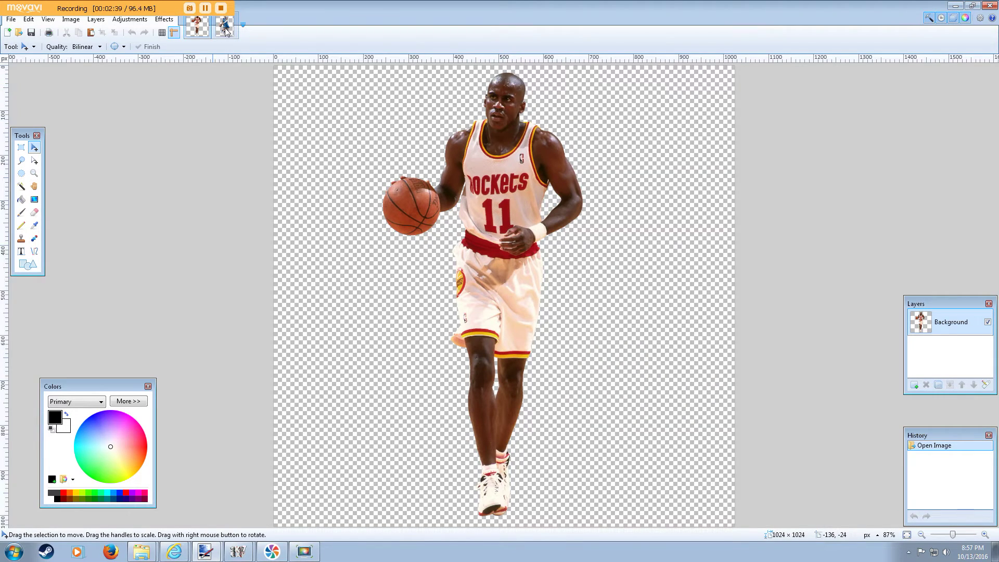
left_click(227, 32)
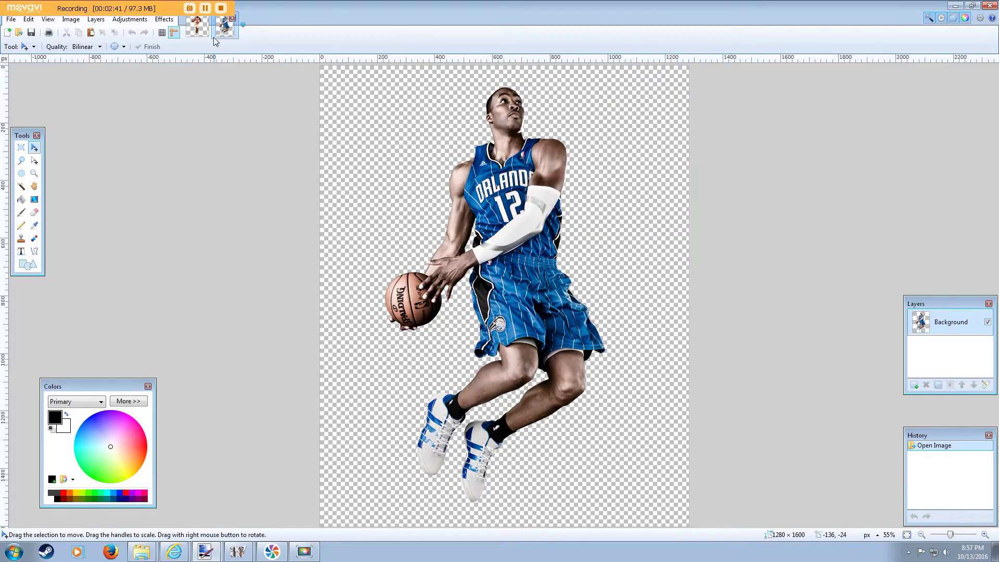
left_click(200, 29)
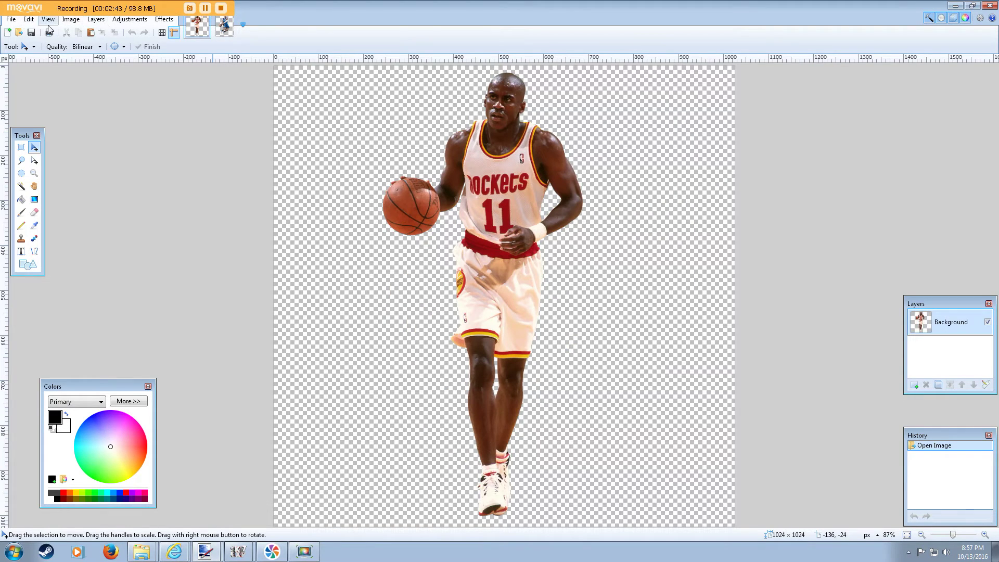
left_click(72, 21)
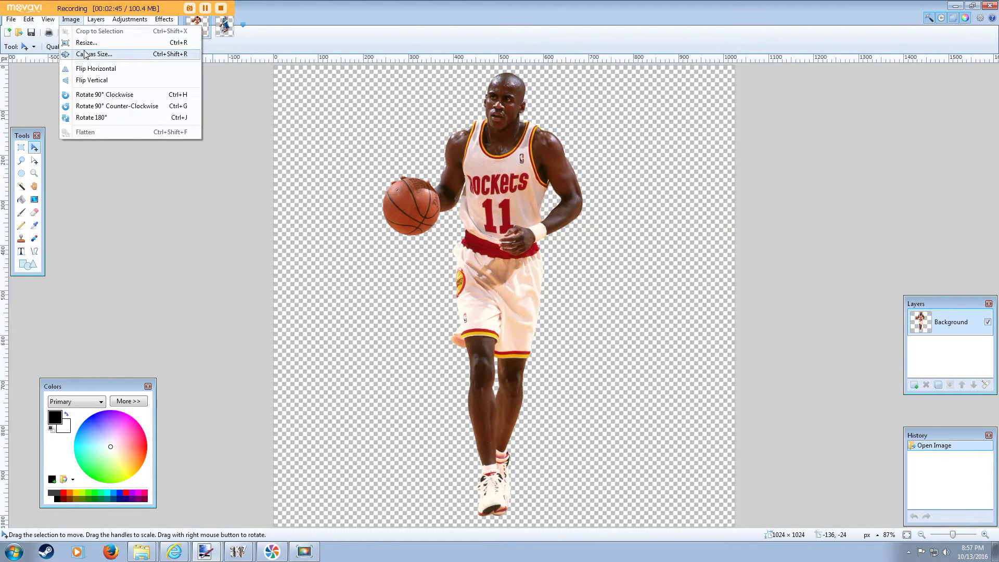
left_click(87, 42)
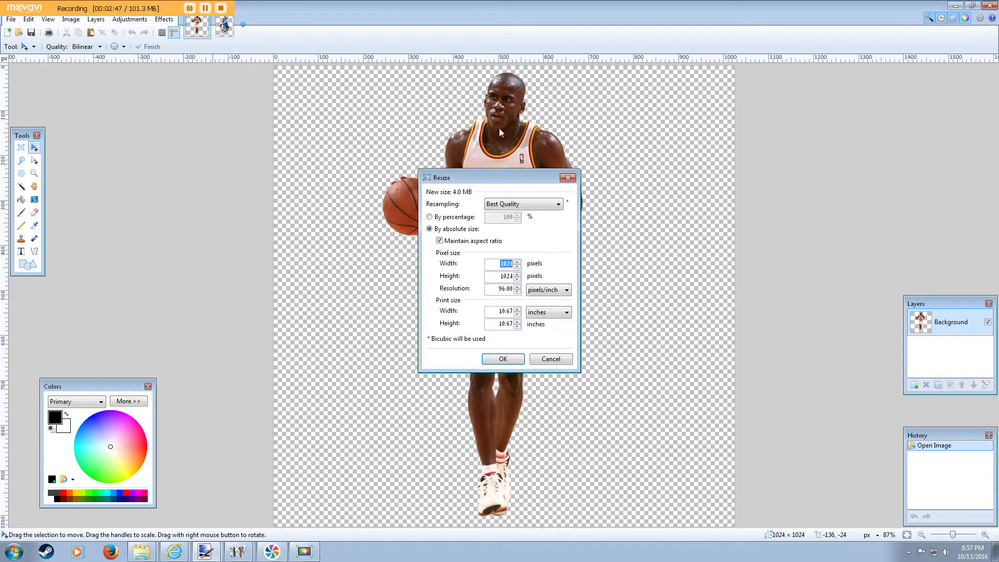
left_click(567, 178)
Resize the Orlando image to 1024 × 1024 with Maintain aspect ratio unchecked.
left_click(225, 26)
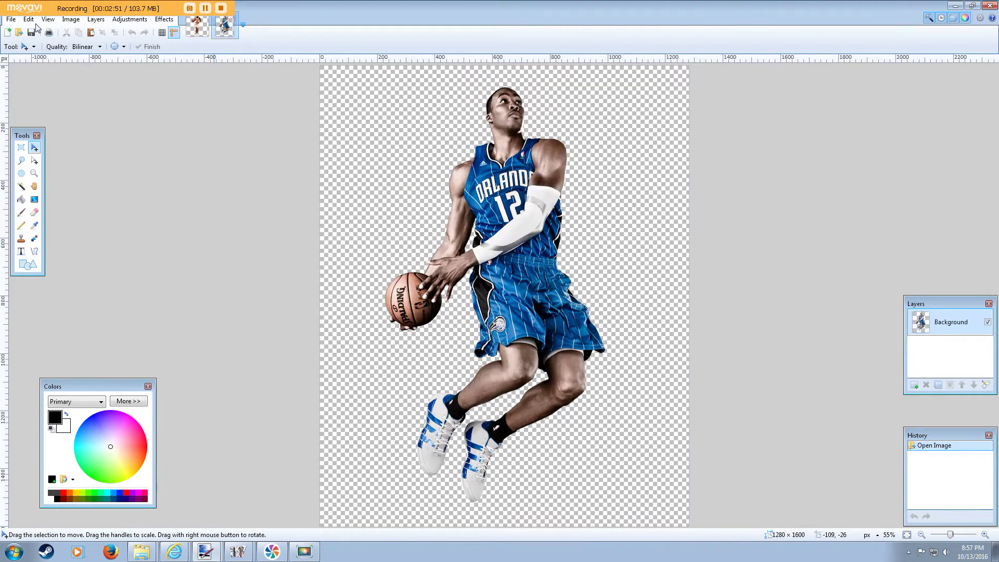
left_click(70, 20)
left_click(86, 42)
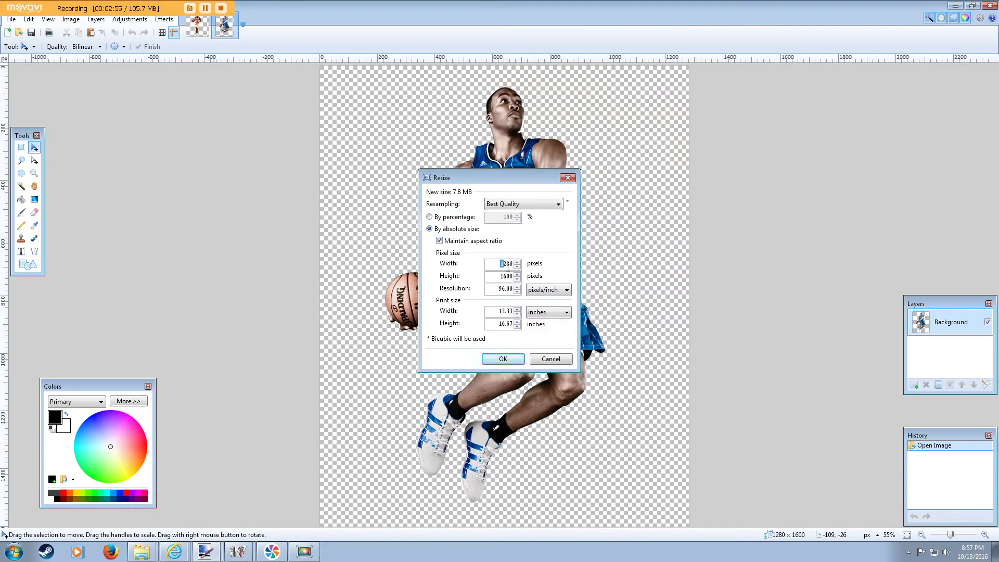
type("10241024")
left_click(440, 241)
type("1024")
left_click(502, 360)
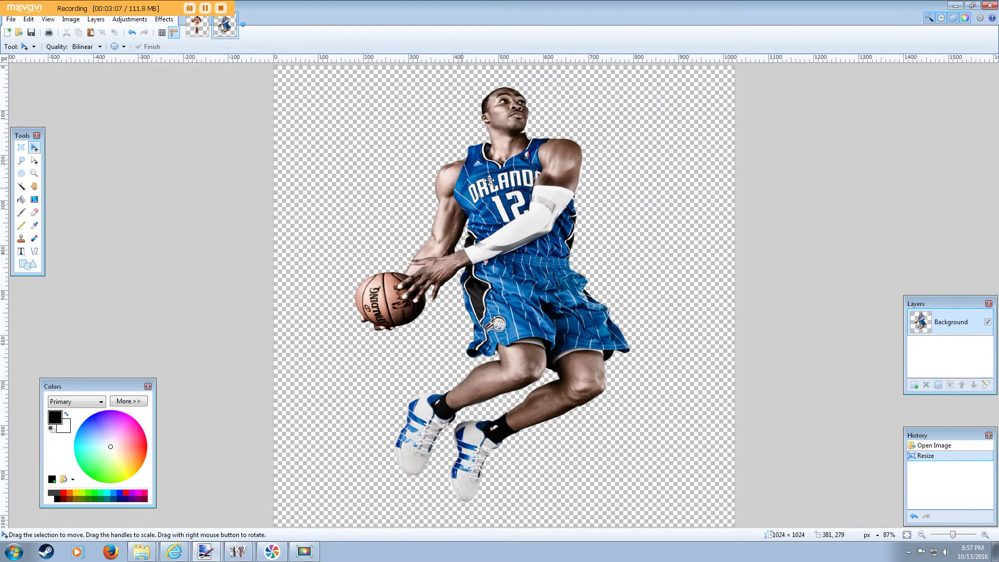
Select the Orlando canvas and scale the player down from its corner.
left_click(21, 150)
left_click_drag(281, 75, 795, 552)
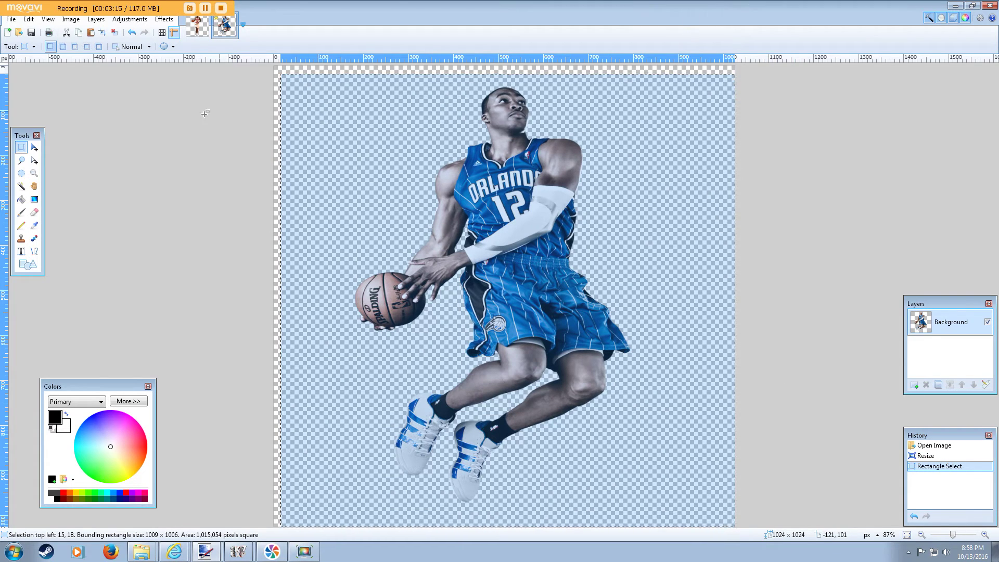
left_click(34, 147)
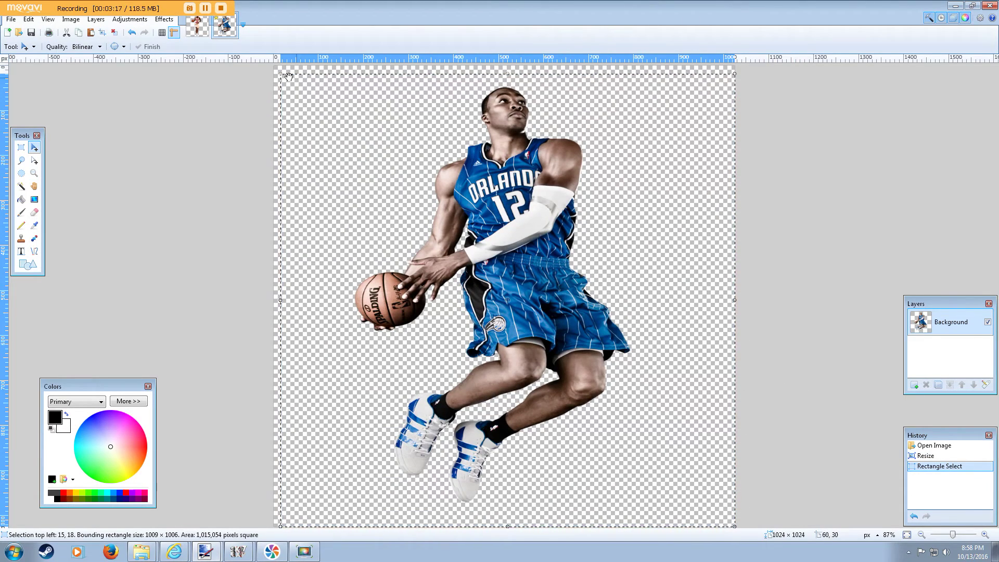
left_click_drag(280, 74, 325, 83)
left_click_drag(531, 139, 518, 147)
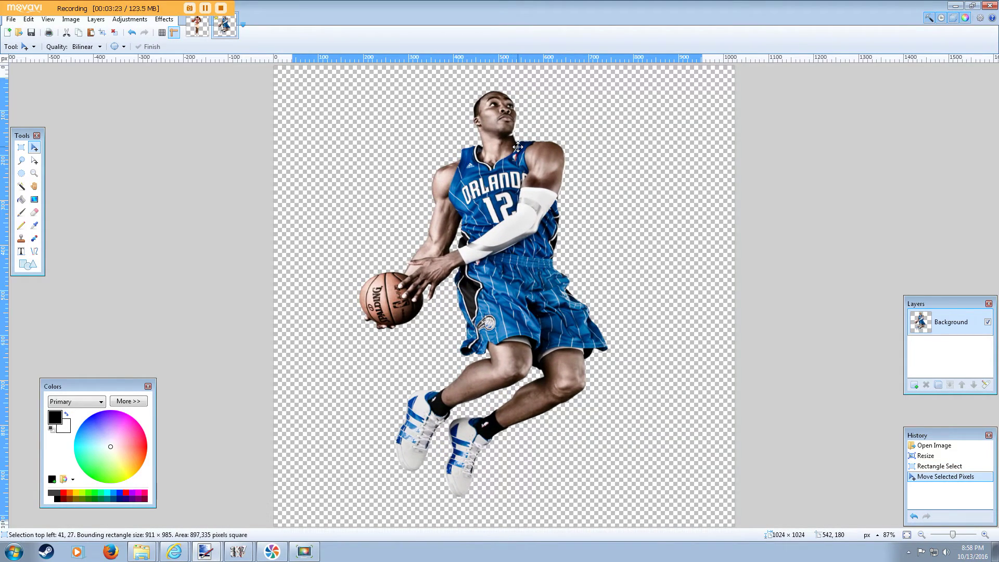
left_click_drag(518, 146, 519, 144)
Reposition the Orlando player on the canvas, comparing placement against the Rockets image.
left_click(201, 27)
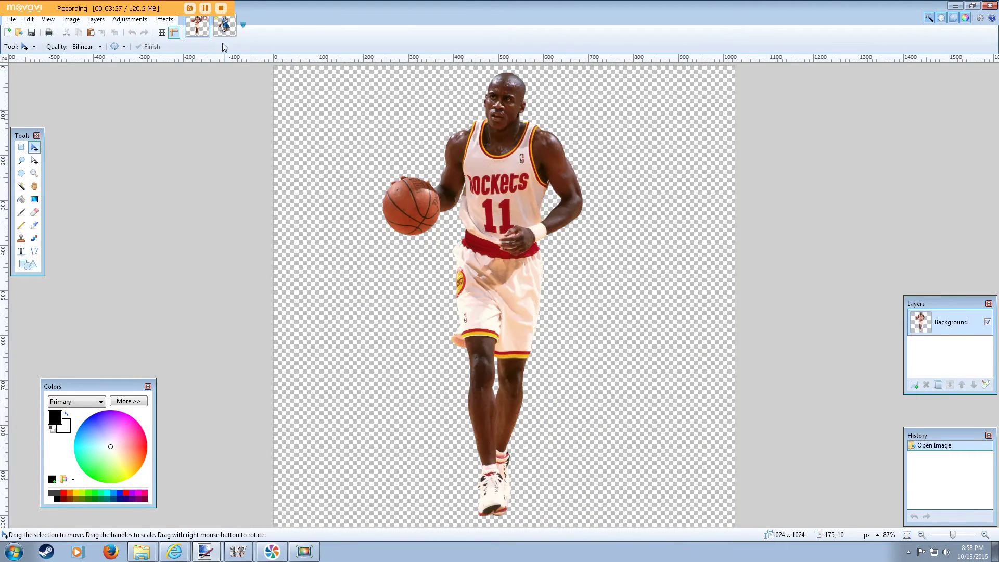
left_click(223, 25)
left_click_drag(521, 137, 229, 67)
left_click_drag(293, 159, 650, 223)
left_click(198, 30)
left_click(225, 31)
left_click_drag(506, 121, 498, 121)
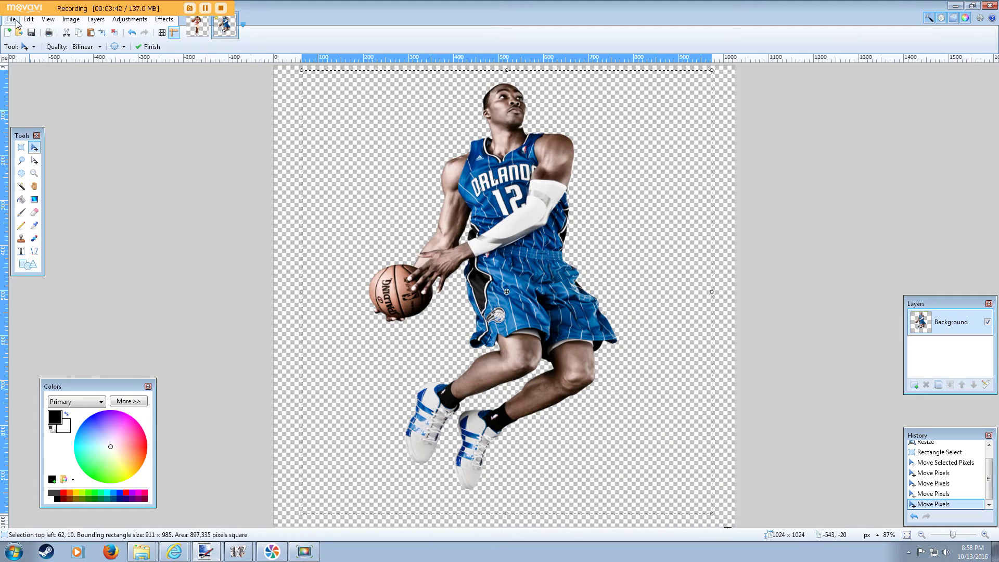
Finish the move and select the entire Orlando canvas.
left_click(21, 148)
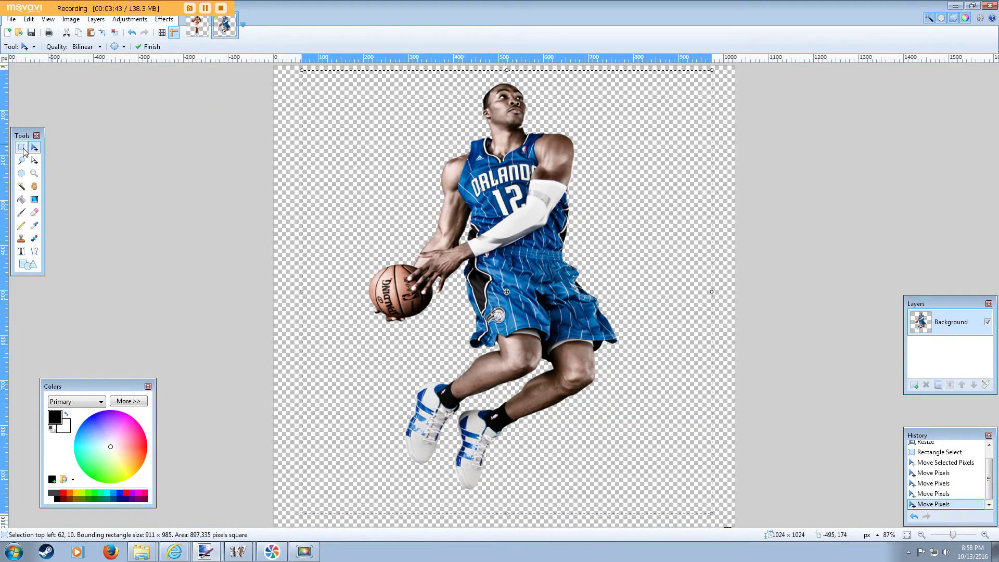
left_click(276, 67)
left_click_drag(276, 67, 742, 530)
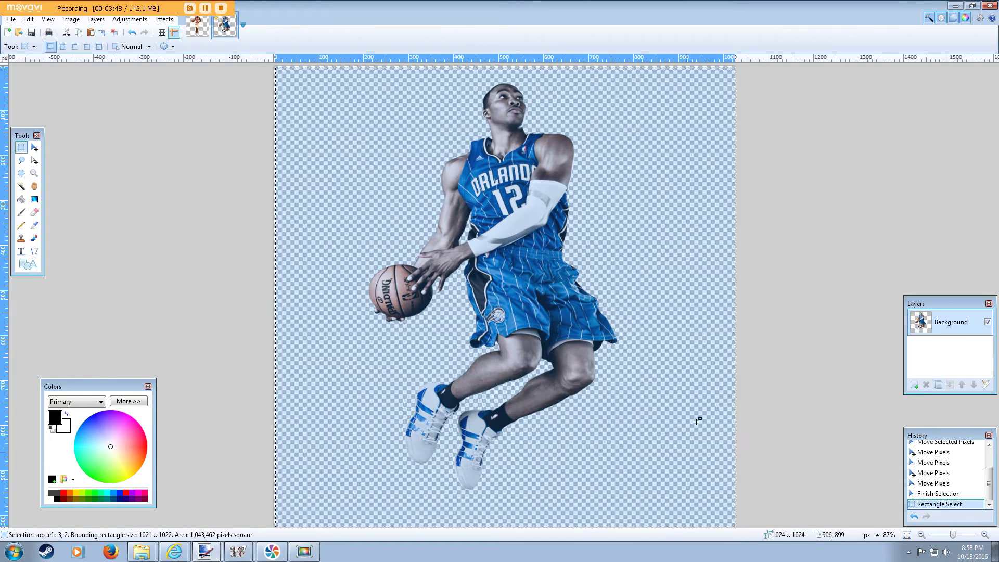
Copy the Orlando canvas, erase the Rockets canvas, and paste the Orlando player in.
left_click(28, 19)
left_click(37, 67)
left_click(197, 23)
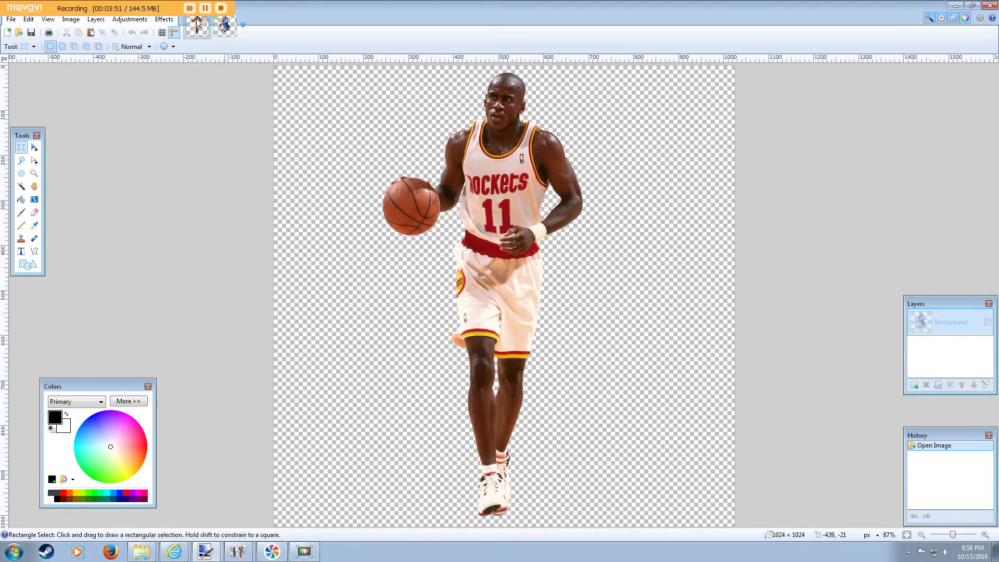
left_click_drag(277, 72, 876, 526)
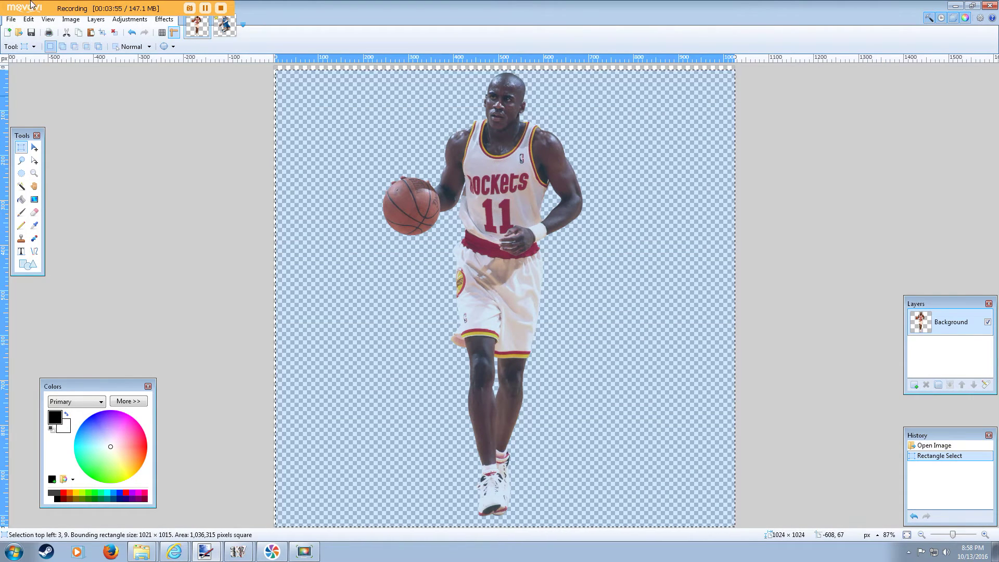
left_click(28, 19)
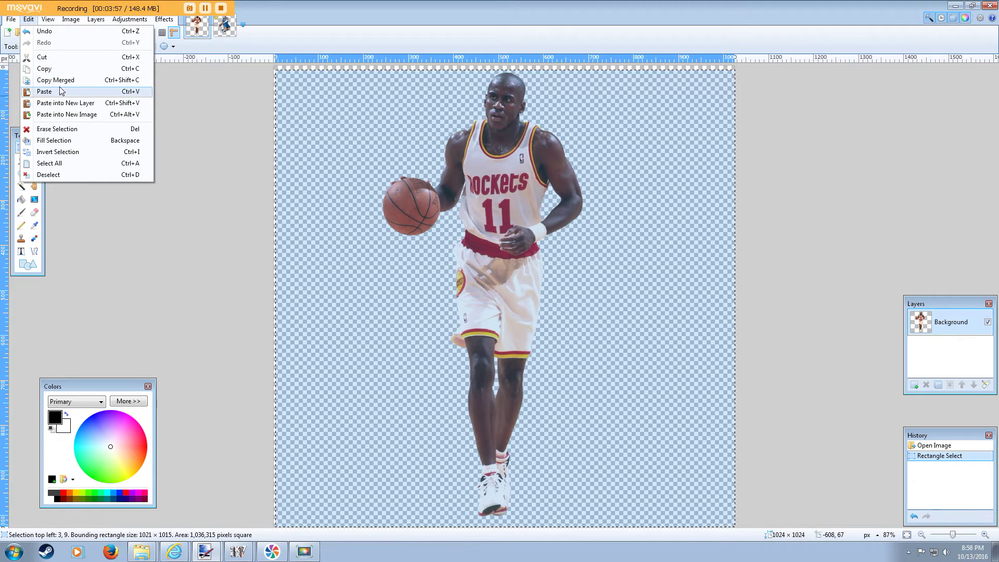
left_click(57, 129)
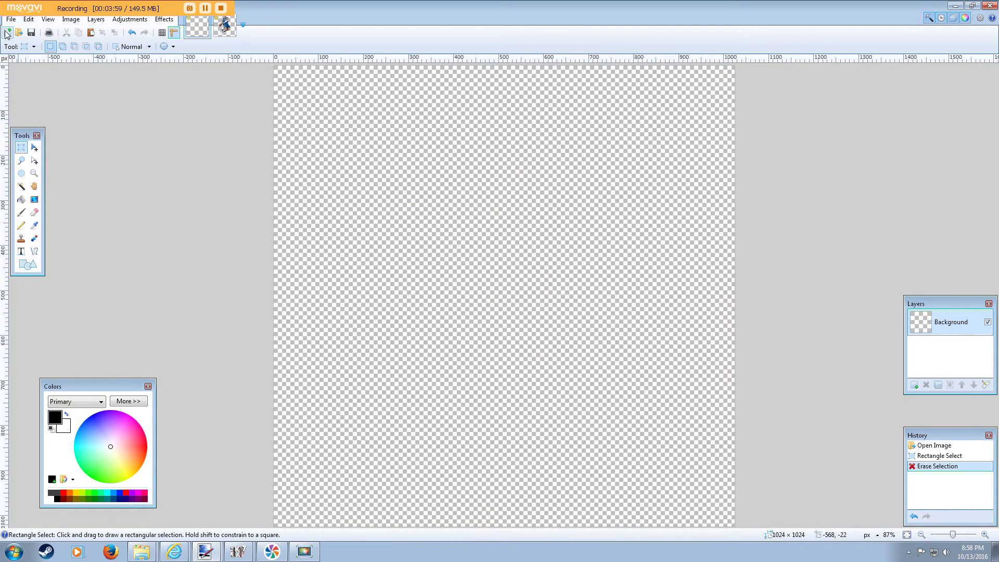
left_click(28, 19)
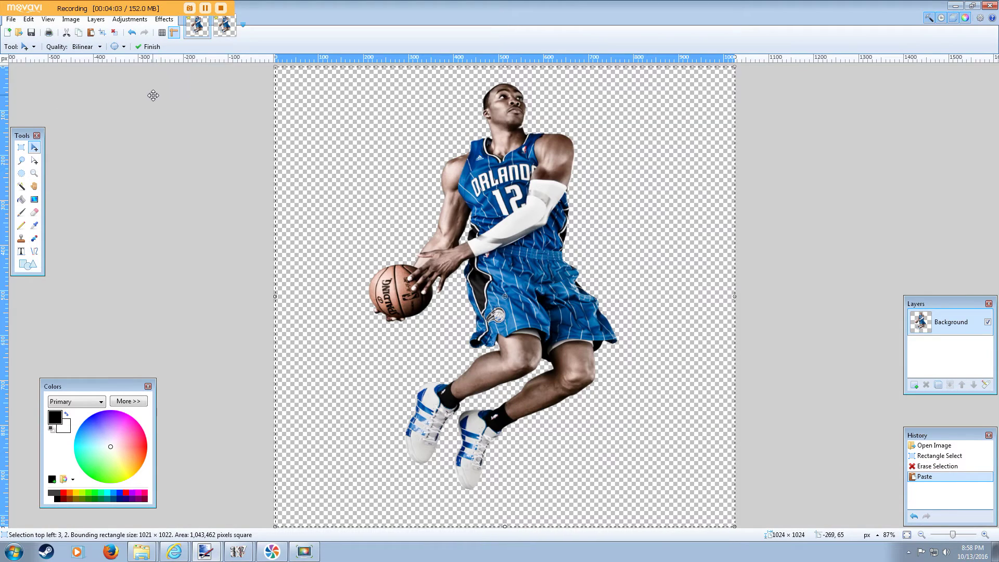
left_click(16, 22)
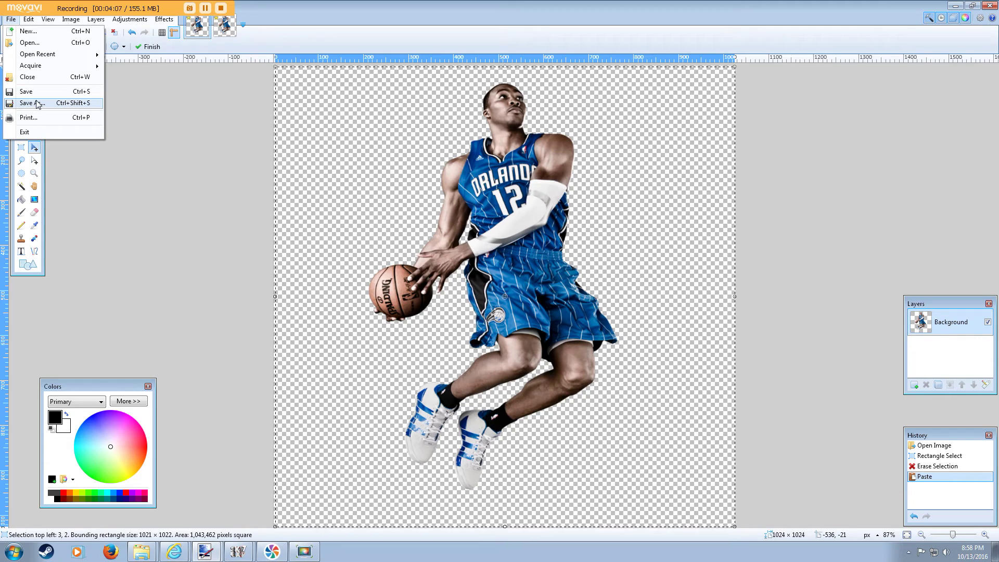
Save the render as D12.dds in Portraits with DXT5 compression, overwriting the old D12.
left_click(29, 91)
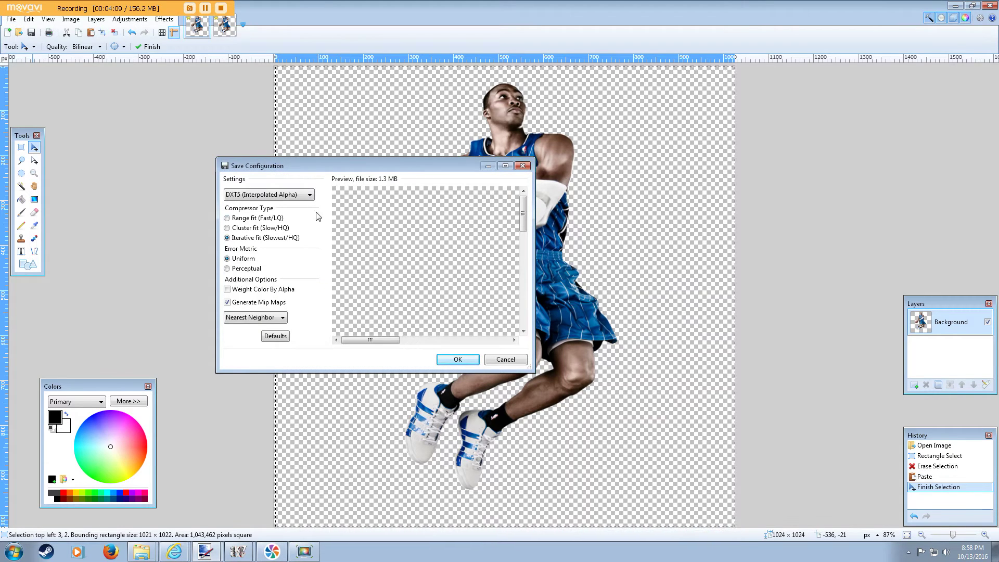
left_click(520, 361)
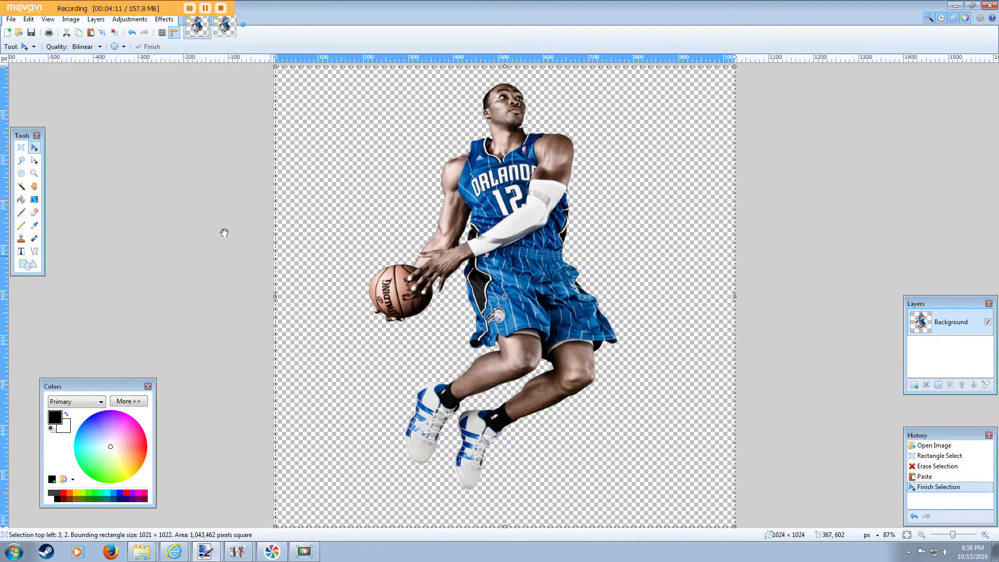
left_click(10, 19)
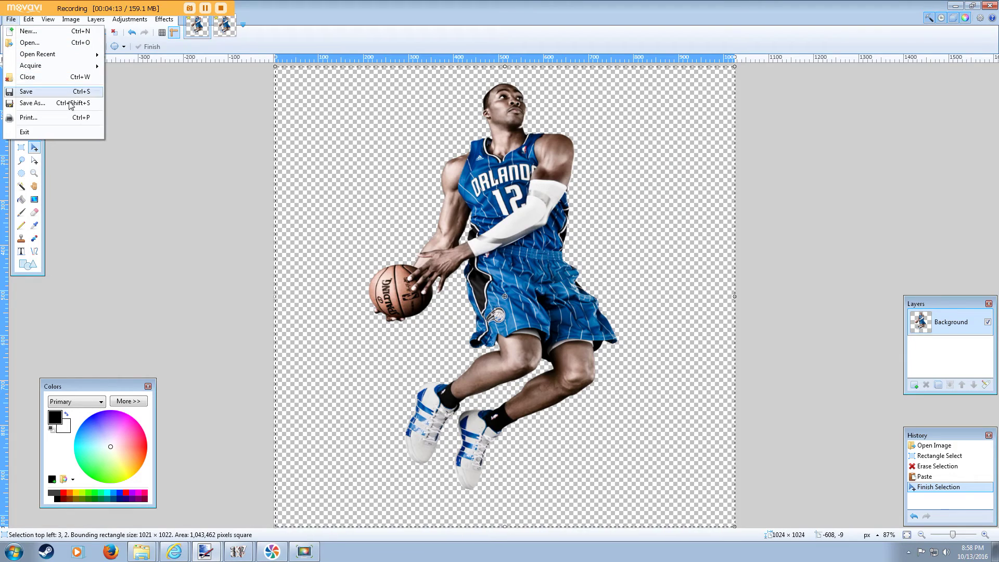
left_click(33, 103)
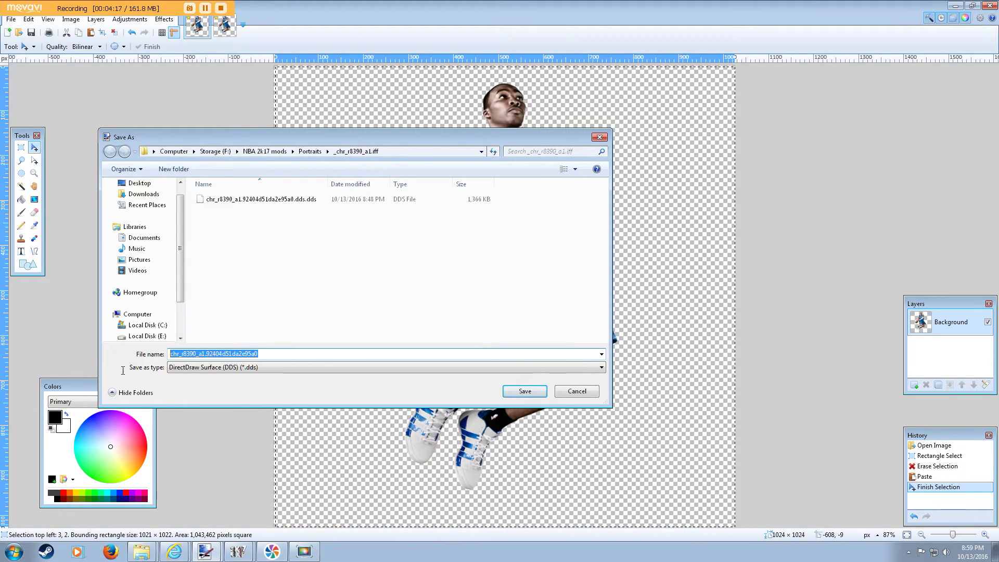
type("D12")
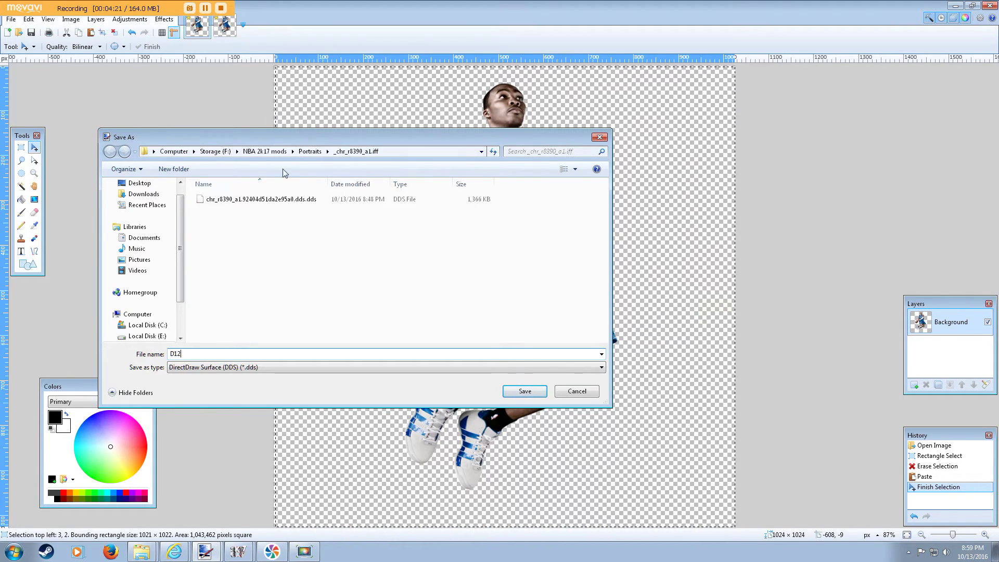
left_click(315, 154)
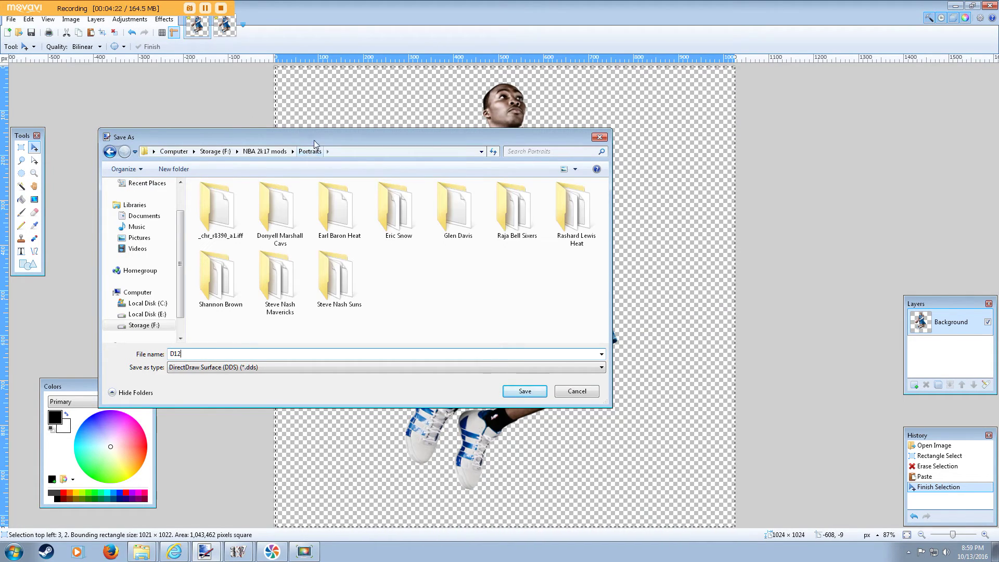
left_click(521, 393)
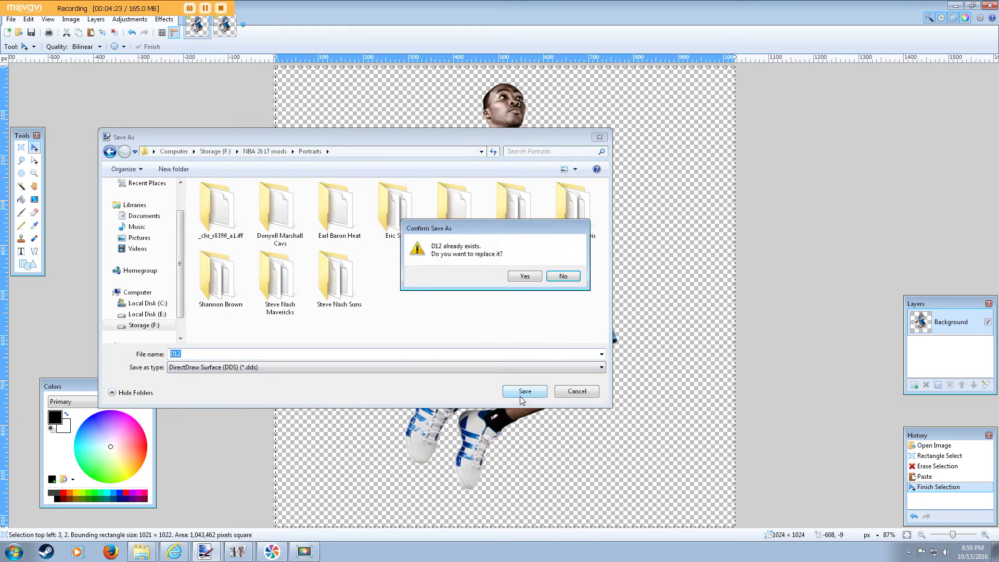
left_click(525, 276)
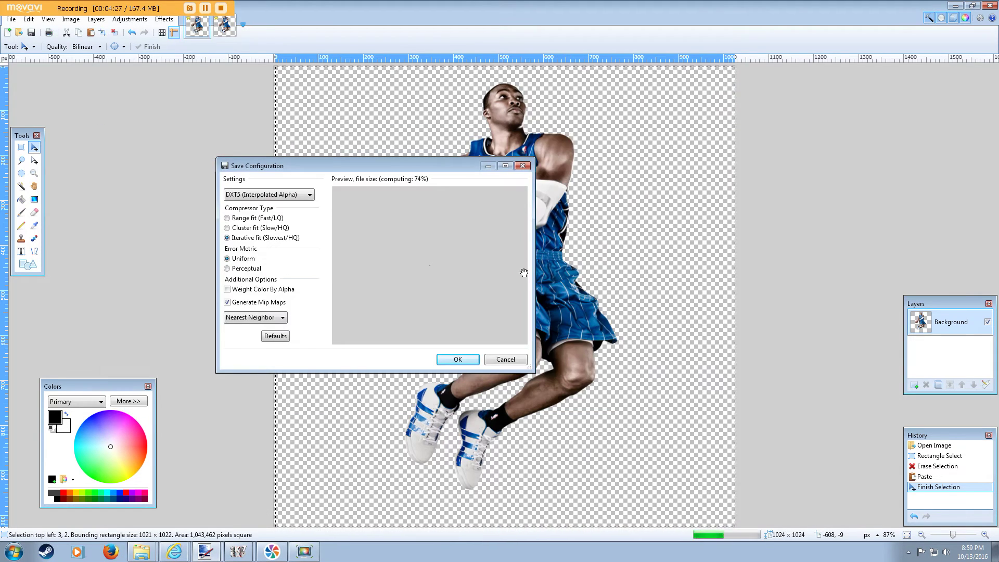
left_click(506, 165)
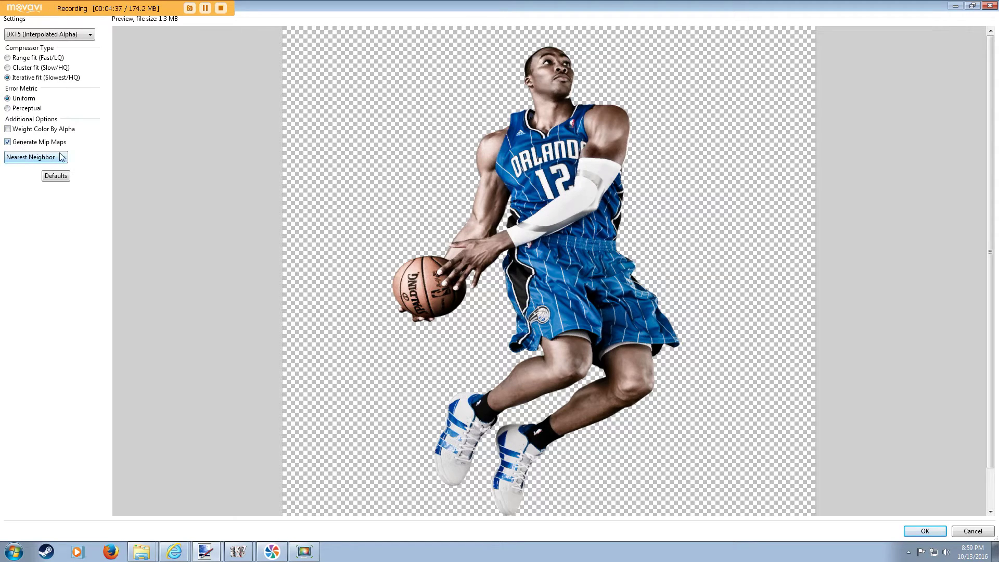
left_click(923, 533)
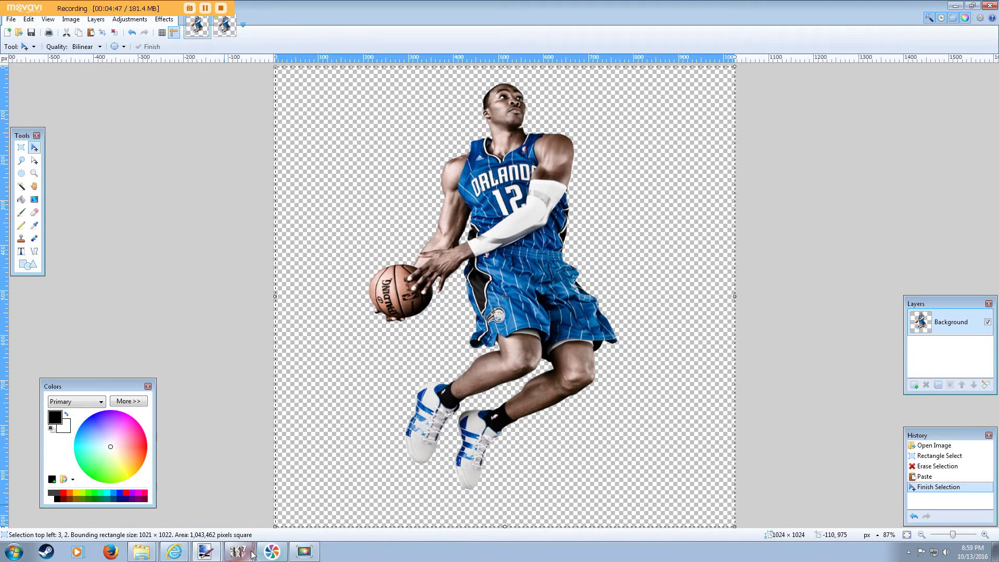
In NBA 2K17 Explorer, scroll to and load the chr_g1152.iff archive.
mouse_move(237, 550)
left_click(238, 528)
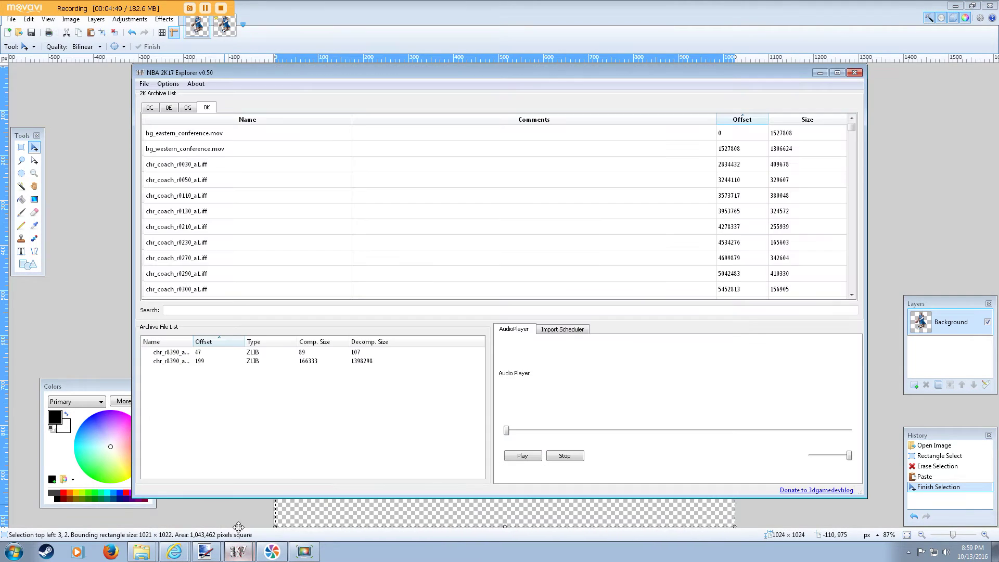
mouse_move(853, 125)
left_mouse_down()
mouse_move(853, 148)
mouse_move(854, 135)
left_mouse_up()
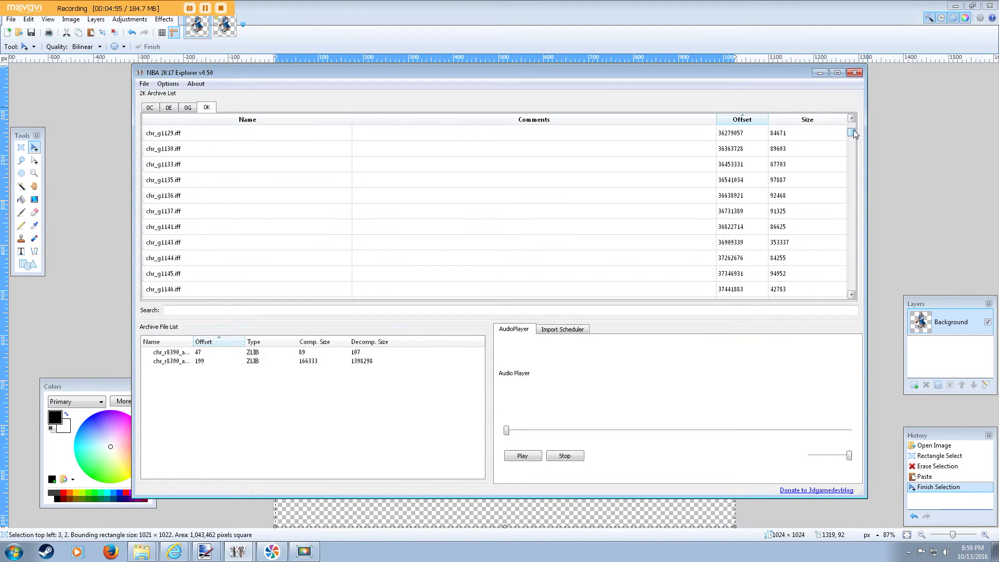
left_click(854, 149)
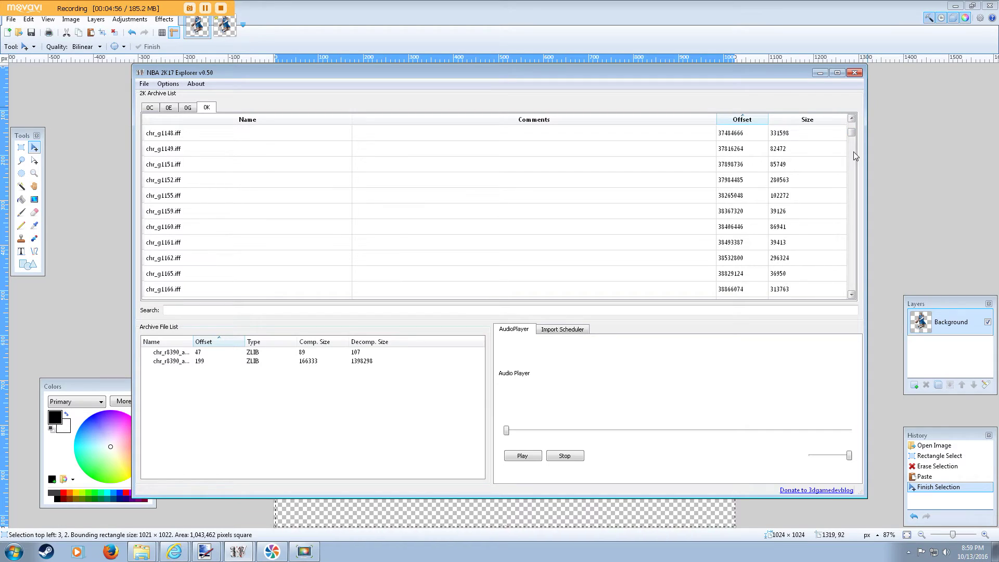
left_click(244, 180)
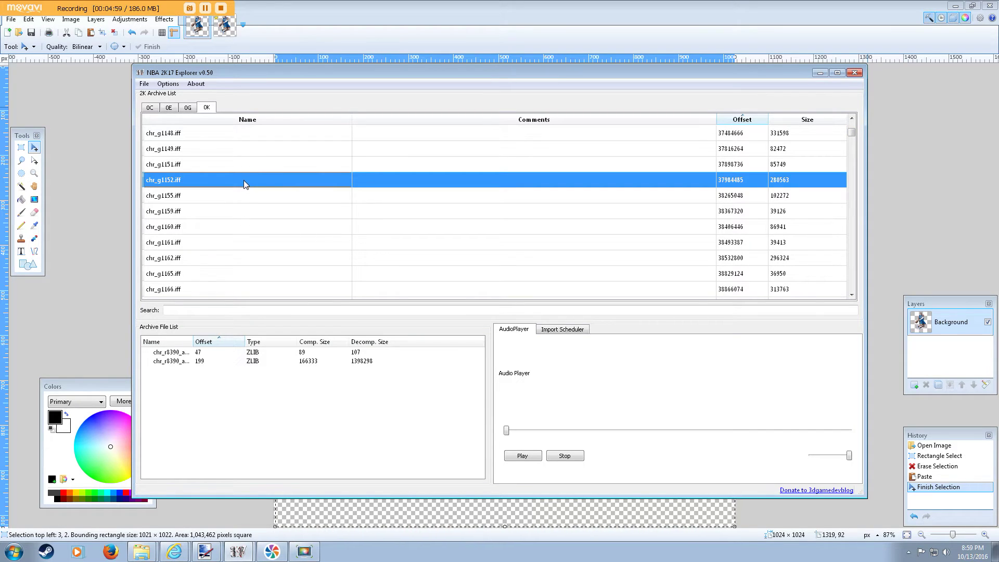
left_click(168, 84)
Preview chr_g1152.iff's DDS portrait in the Iff Editor, then close the editor.
left_click(183, 135)
left_click(169, 84)
left_click(168, 84)
left_click(169, 84)
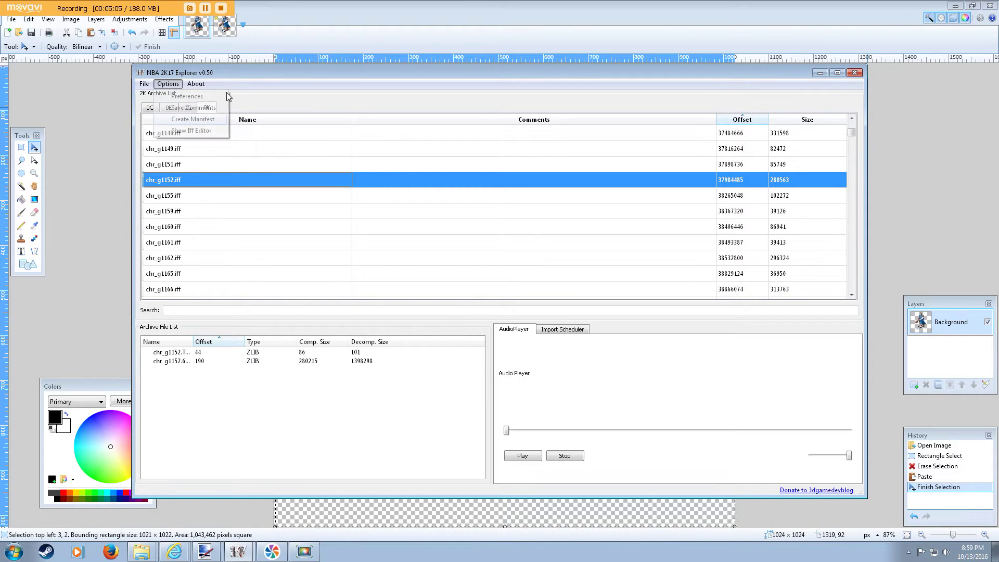
left_click(188, 131)
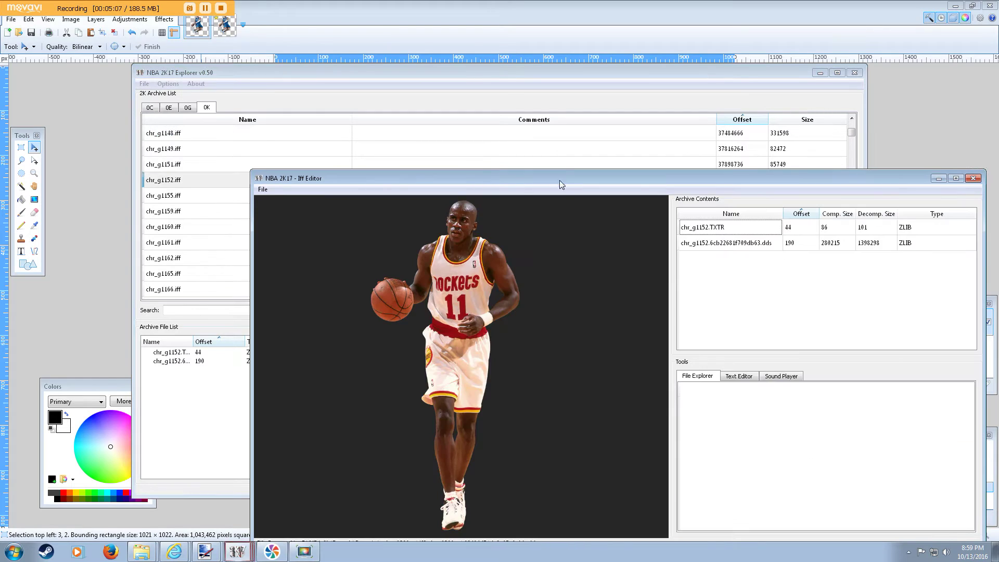
left_click(729, 244)
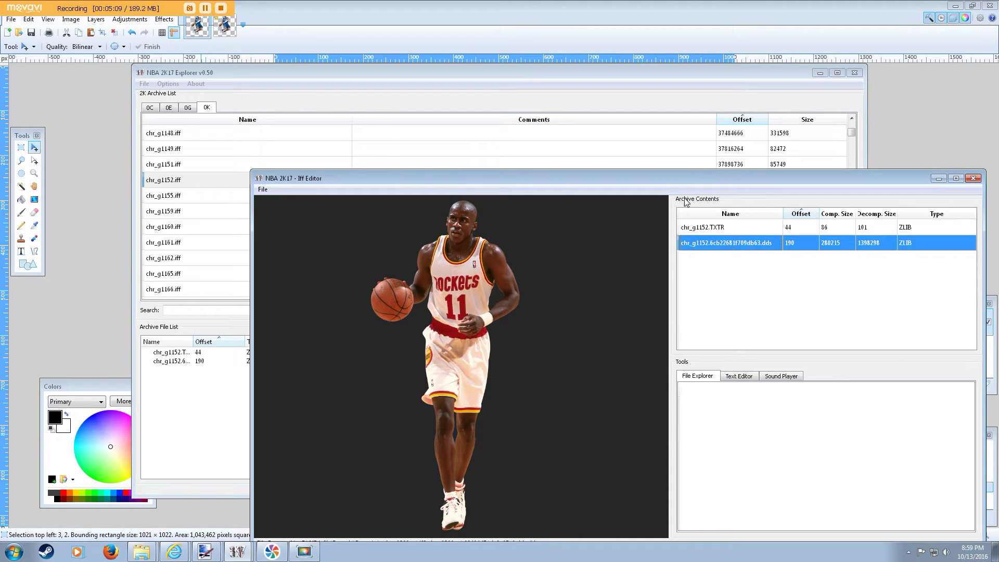
left_click(978, 178)
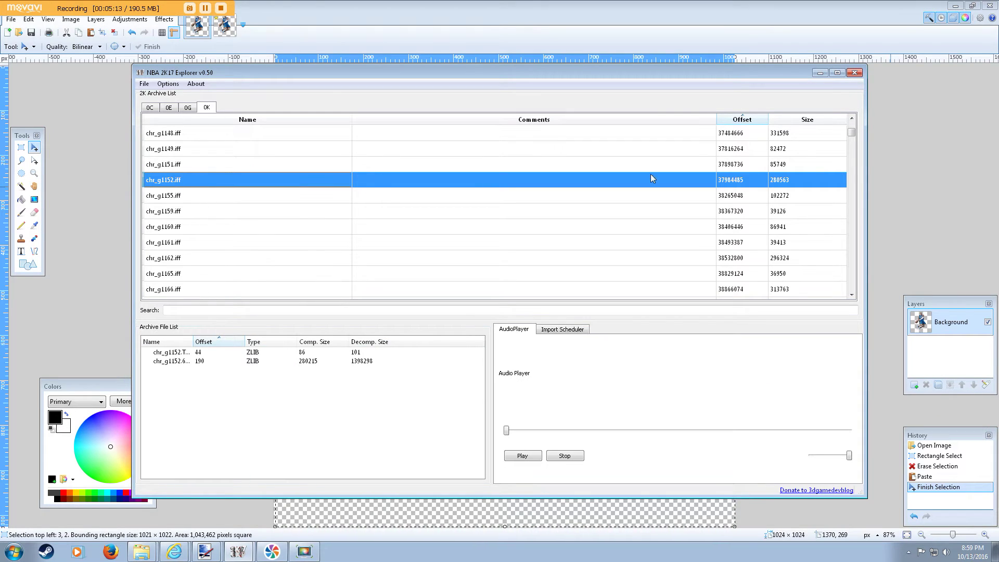
Scroll the archive list and select the chr_r1152_a1.iff portrait file.
scroll(854, 237, "down", 10)
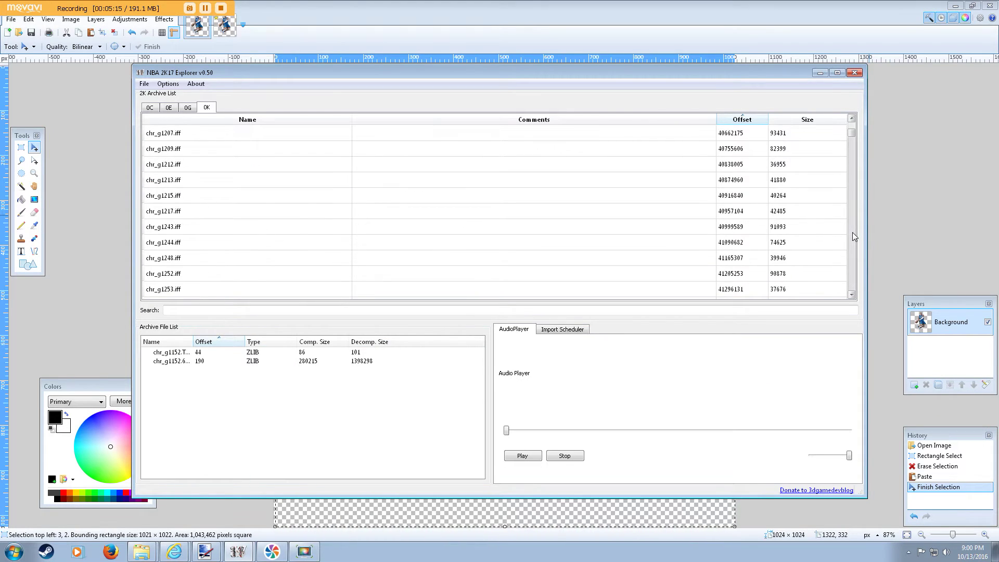
scroll(853, 236, "down", 15)
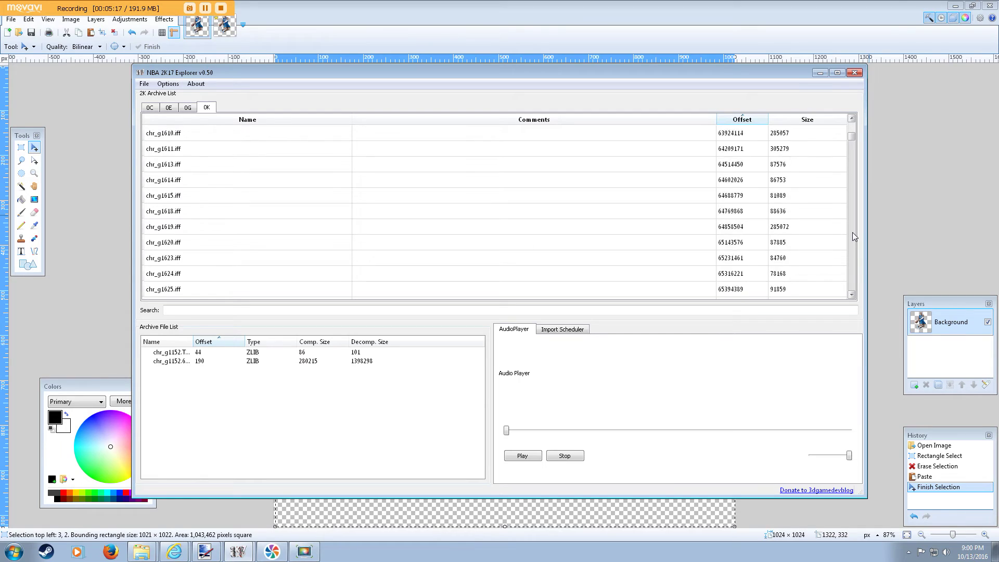
scroll(854, 236, "down", 12)
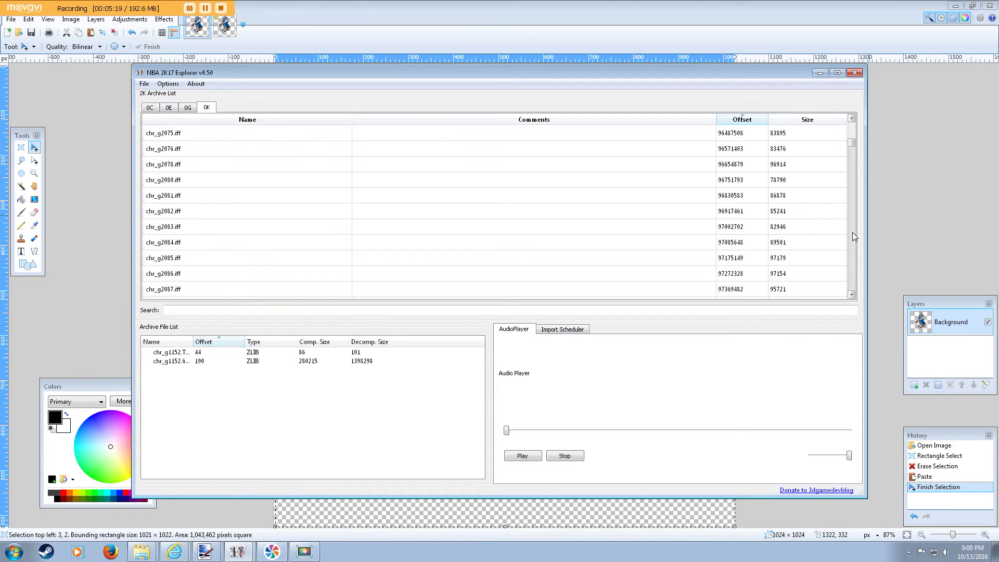
left_click_drag(847, 148, 851, 162)
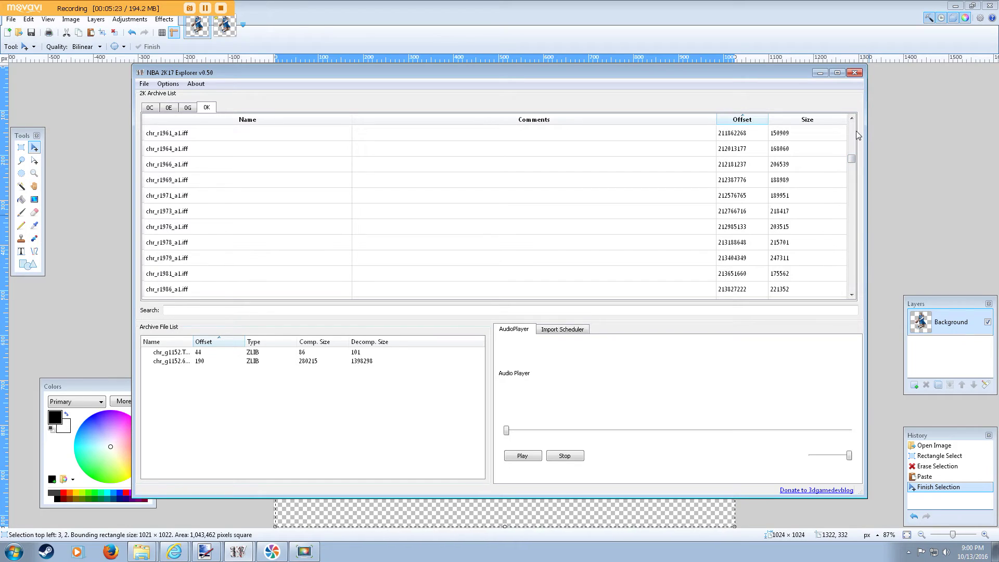
scroll(854, 134, "up", 4)
scroll(855, 134, "up", 20)
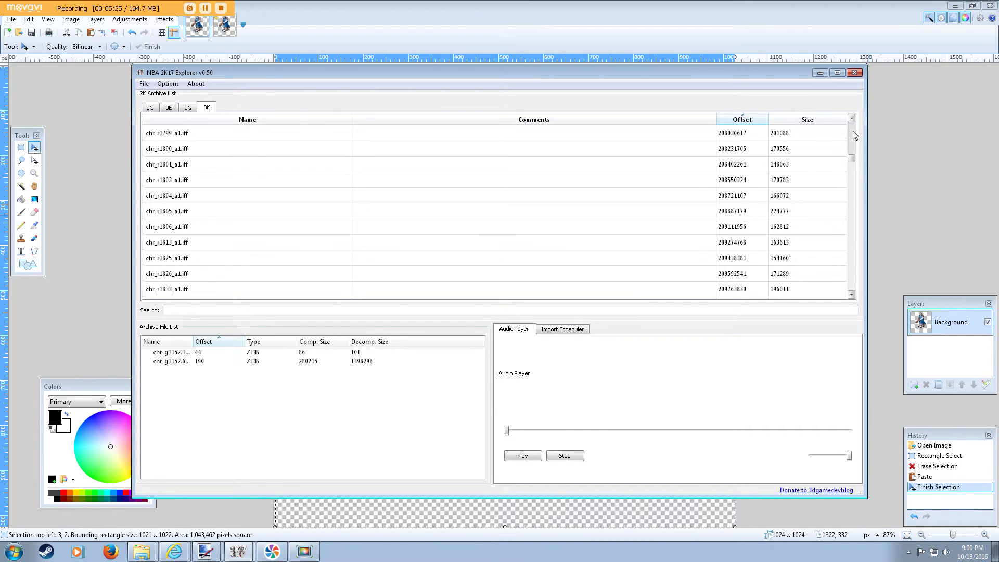
scroll(853, 134, "up", 20)
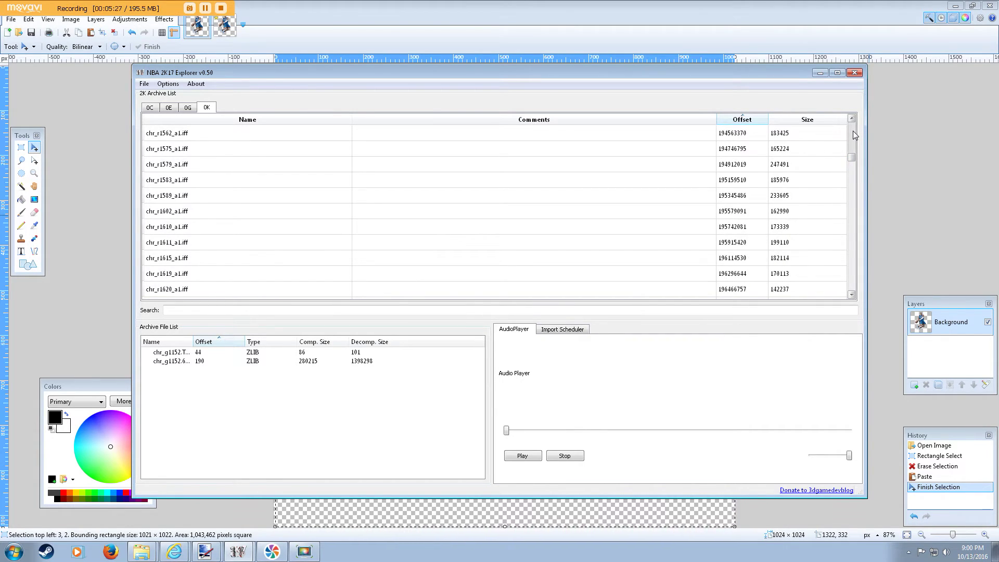
scroll(849, 203, "down", 7)
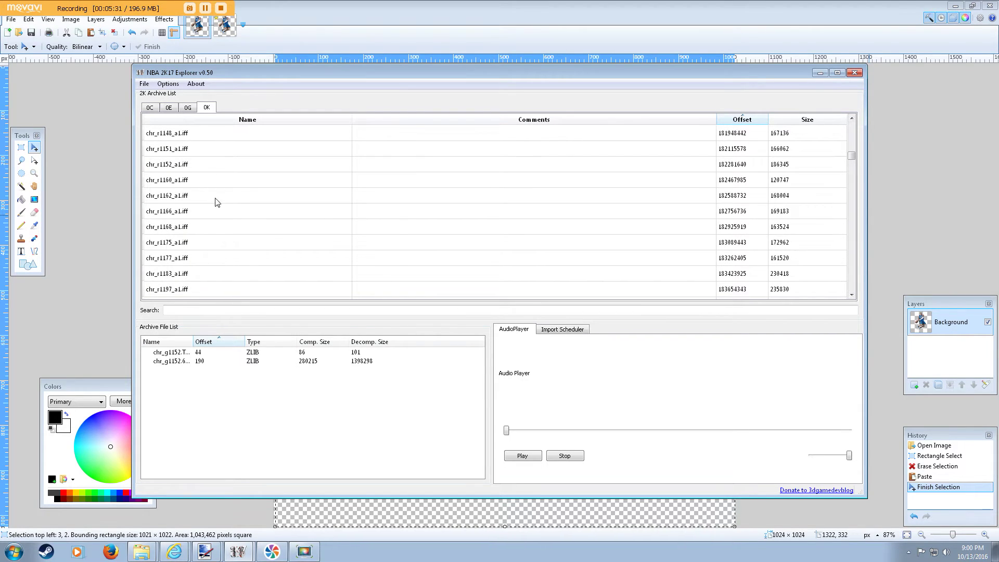
left_click(218, 164)
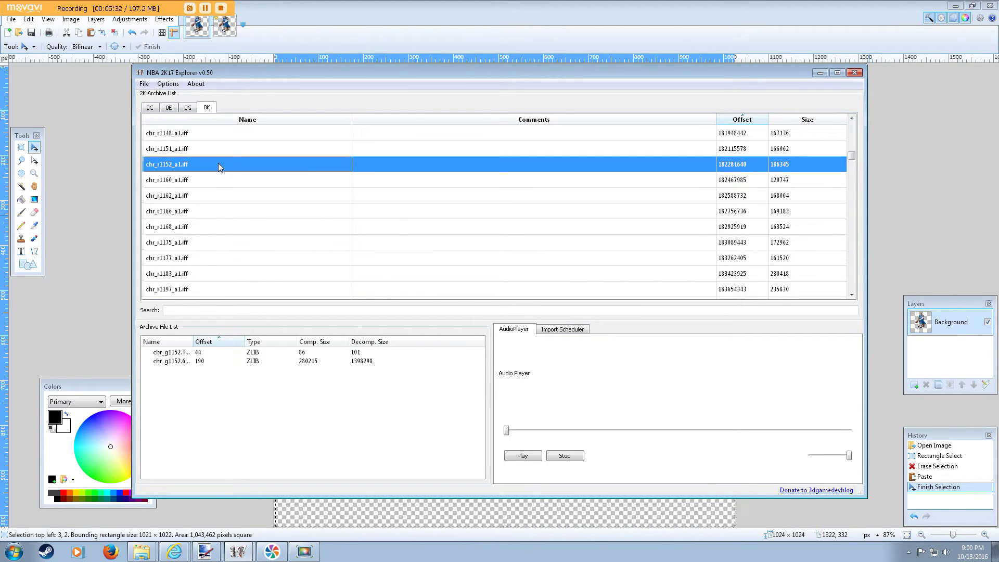
Open chr_r1152_a1.iff in the Iff Editor and preview its .dds texture.
left_click(168, 83)
left_click(172, 130)
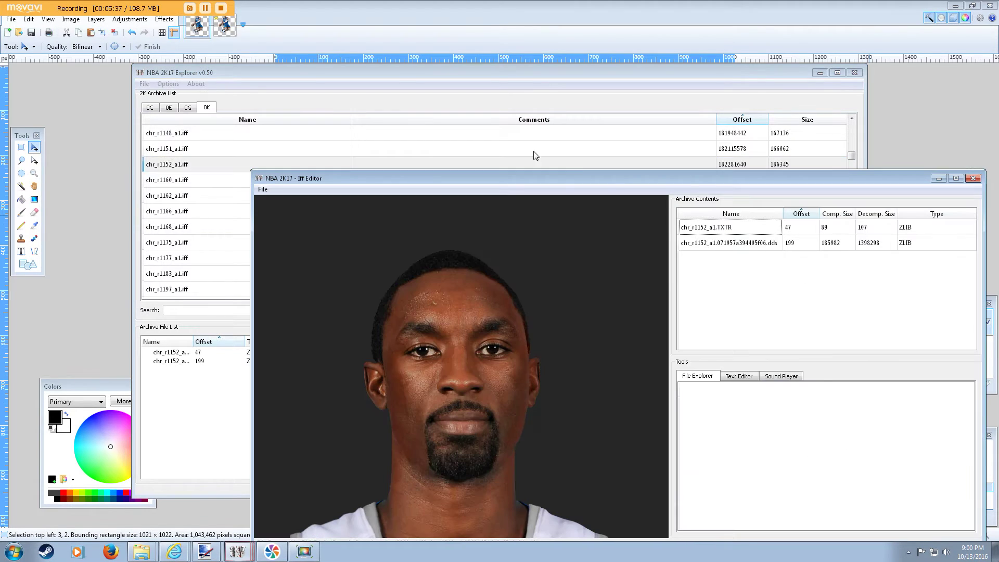
left_click(691, 245)
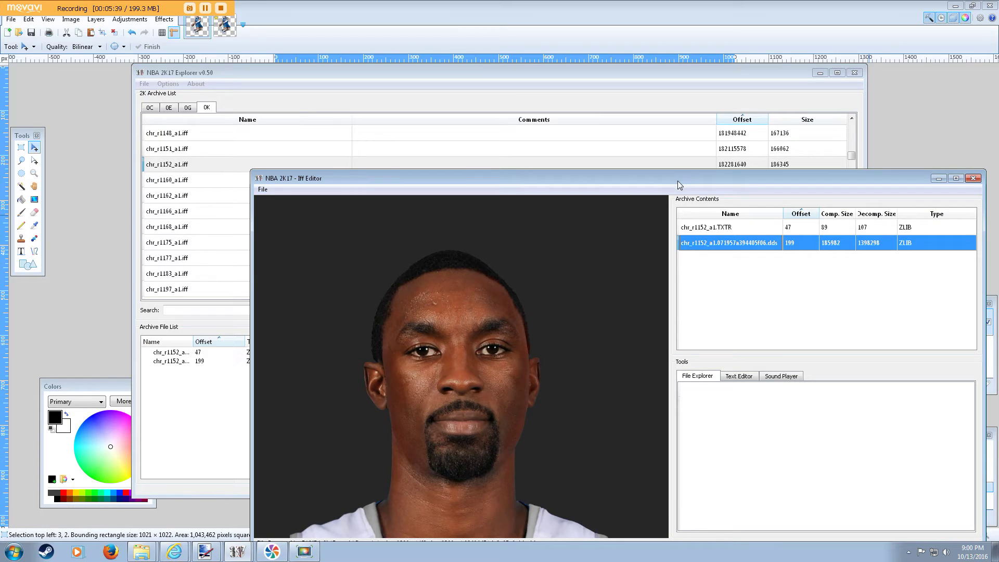
left_click_drag(677, 181, 583, 137)
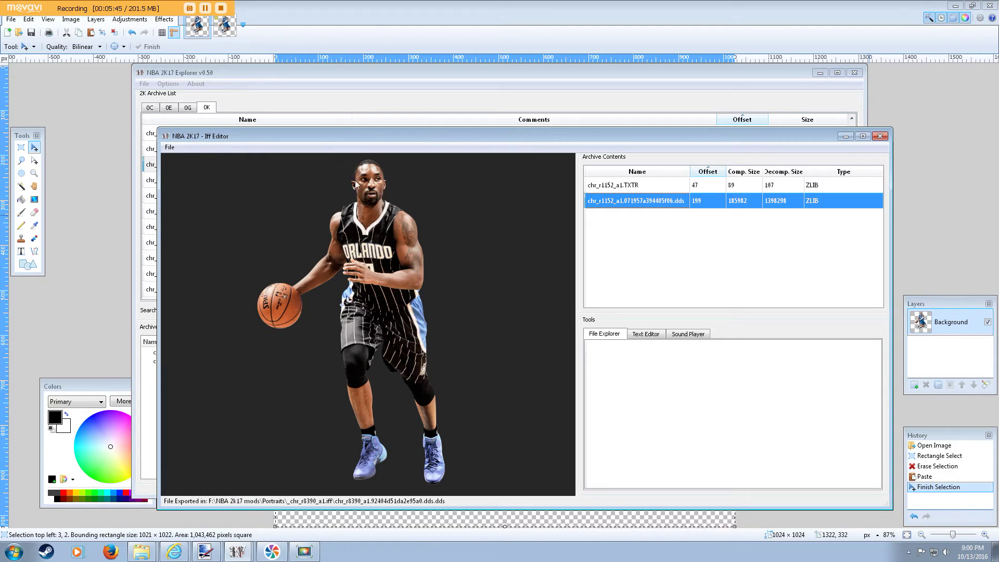
Import D12.dds from Portraits over chr_r1152_a1.iff's .dds texture and refresh its preview.
right_click(642, 206)
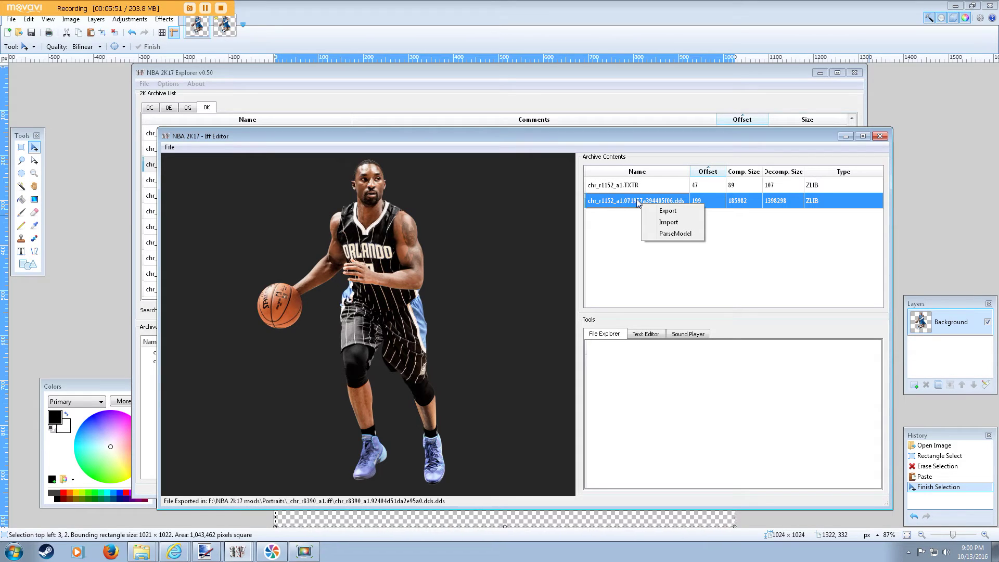
left_click(669, 223)
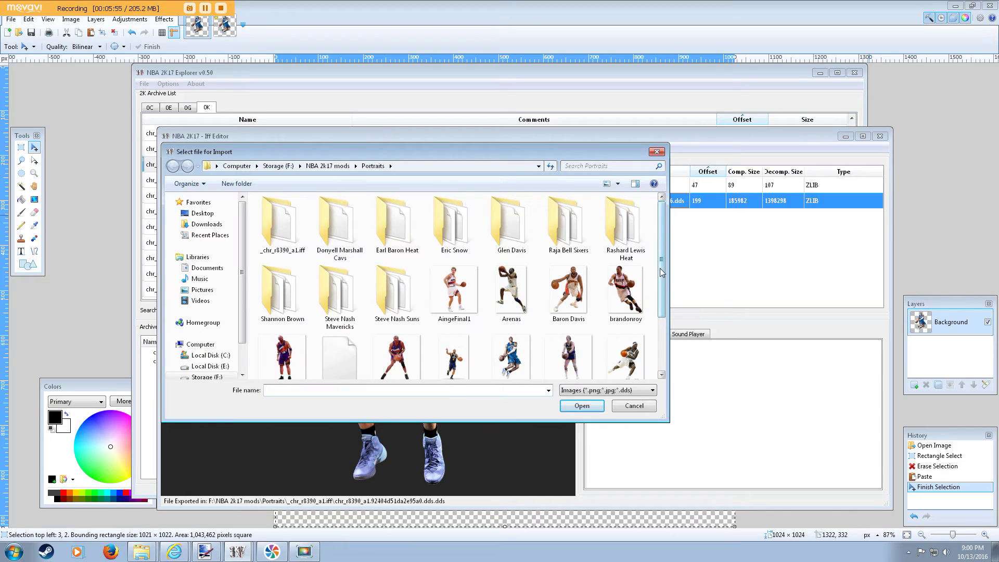
scroll(660, 267, "down", 3)
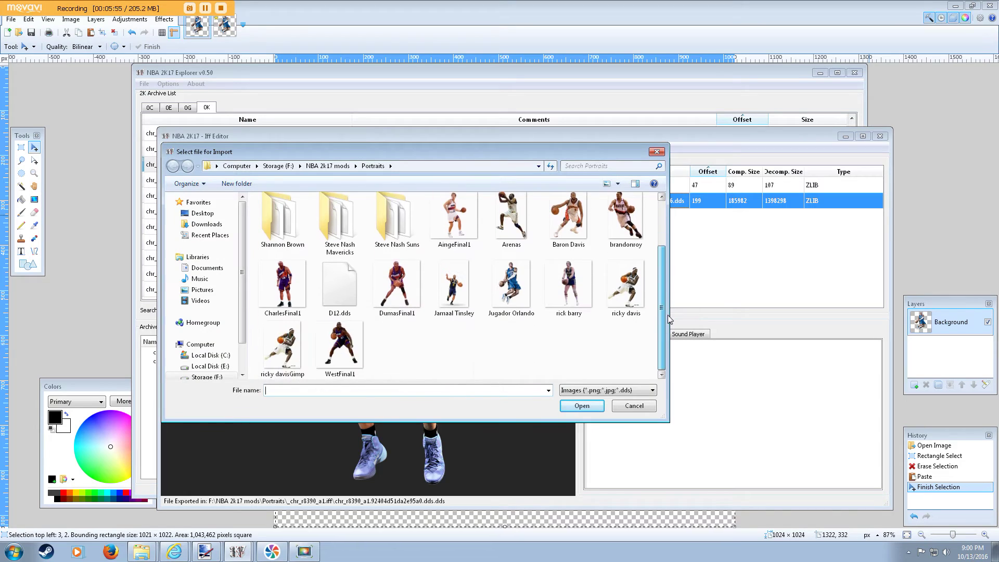
left_click(336, 308)
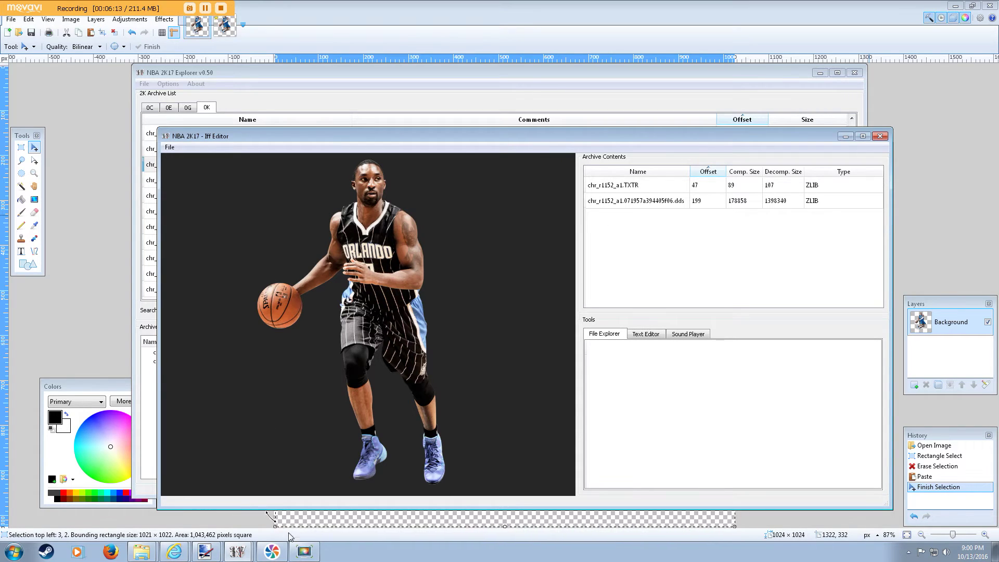
left_click(247, 554)
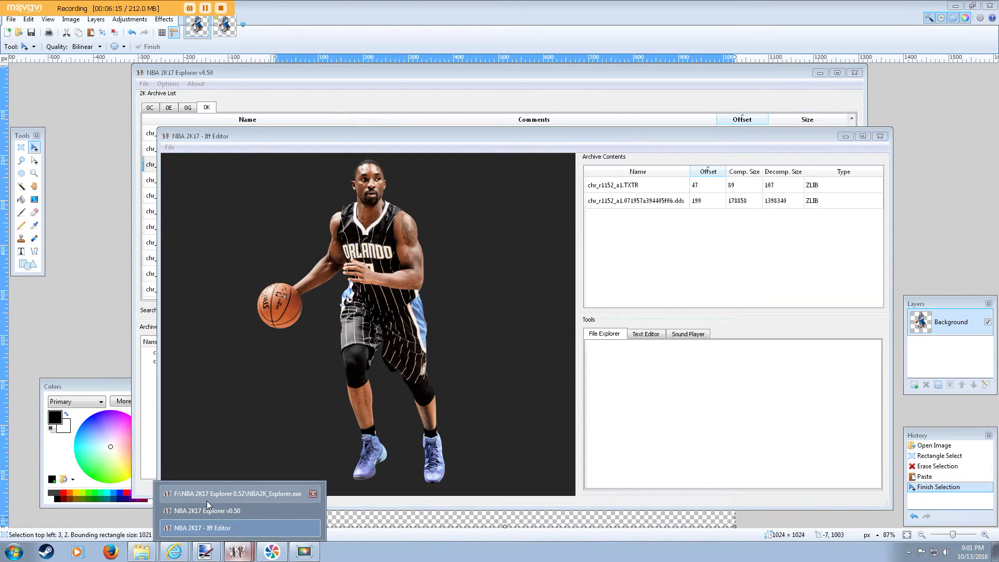
left_click(207, 501)
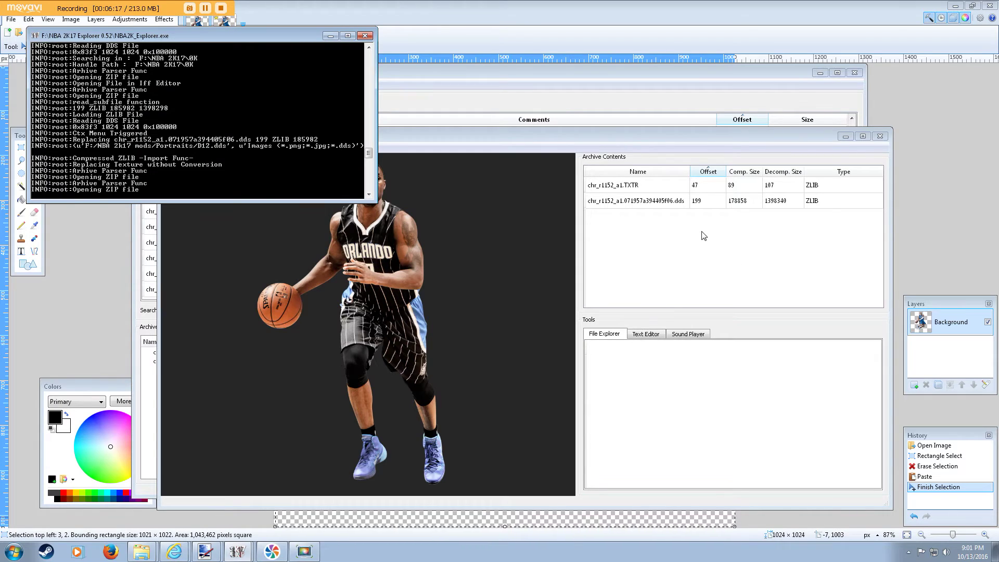
left_click(662, 204)
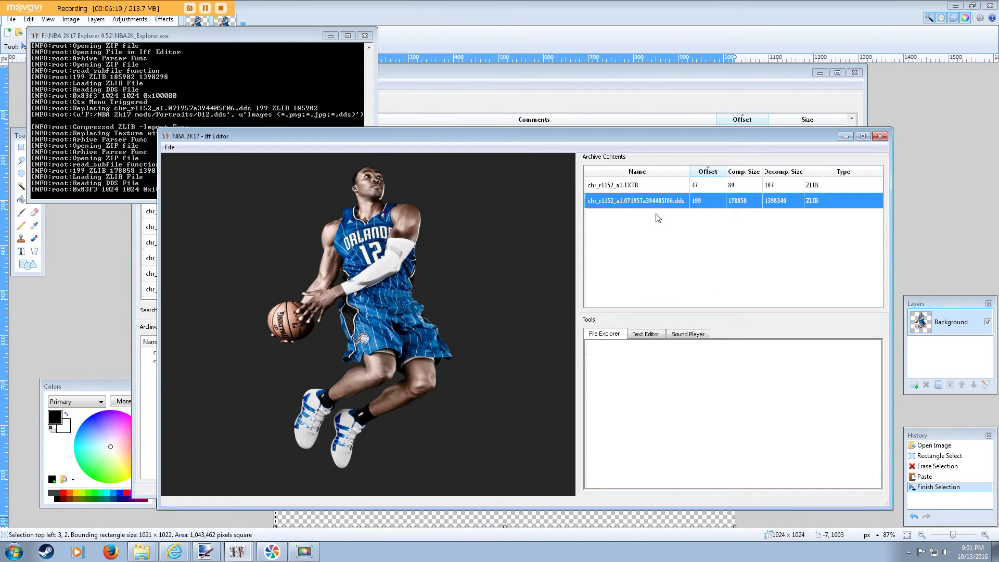
Start saving the edited iff file and browse to F:\Games\steamapps\common.
left_click(170, 148)
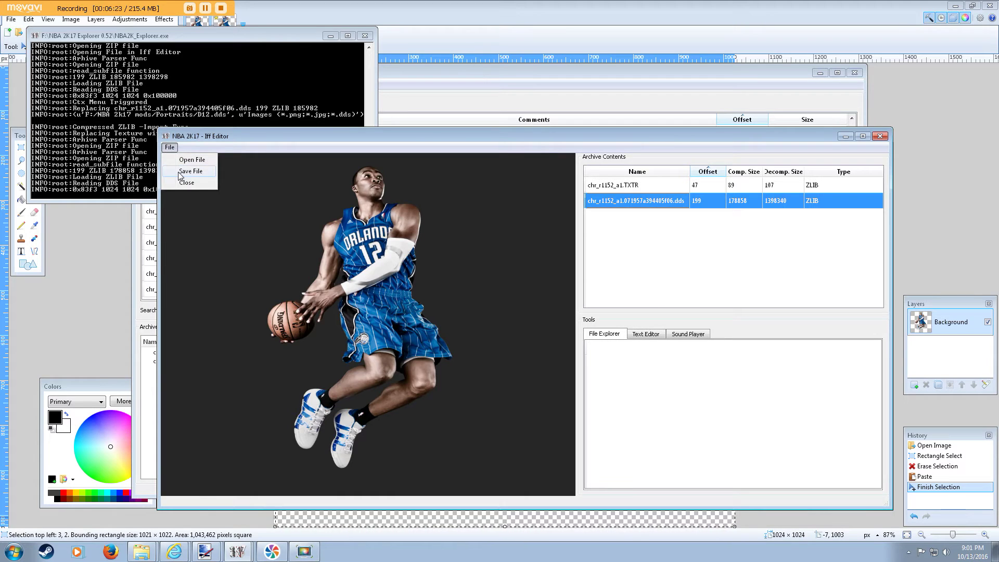
left_click(205, 172)
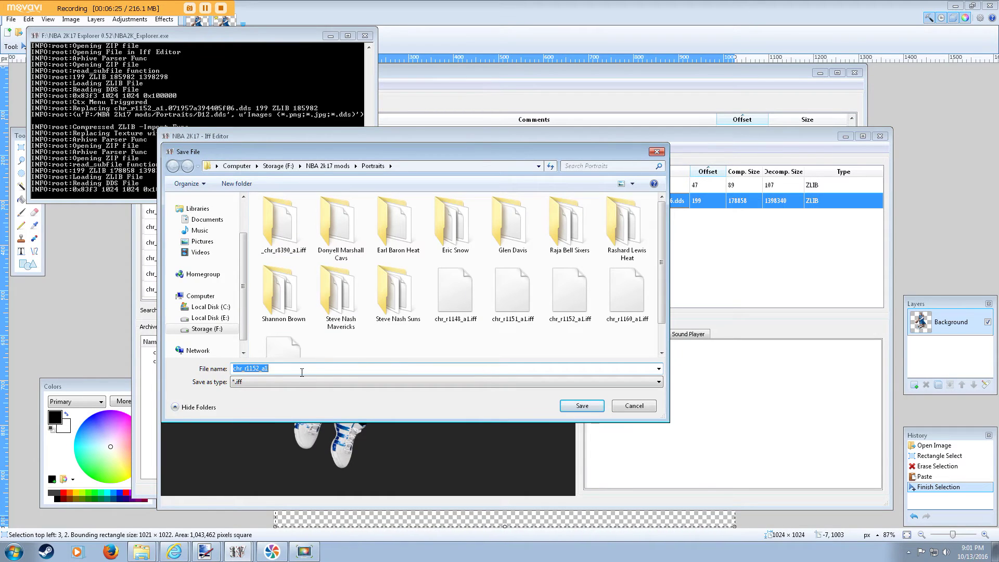
left_click(235, 330)
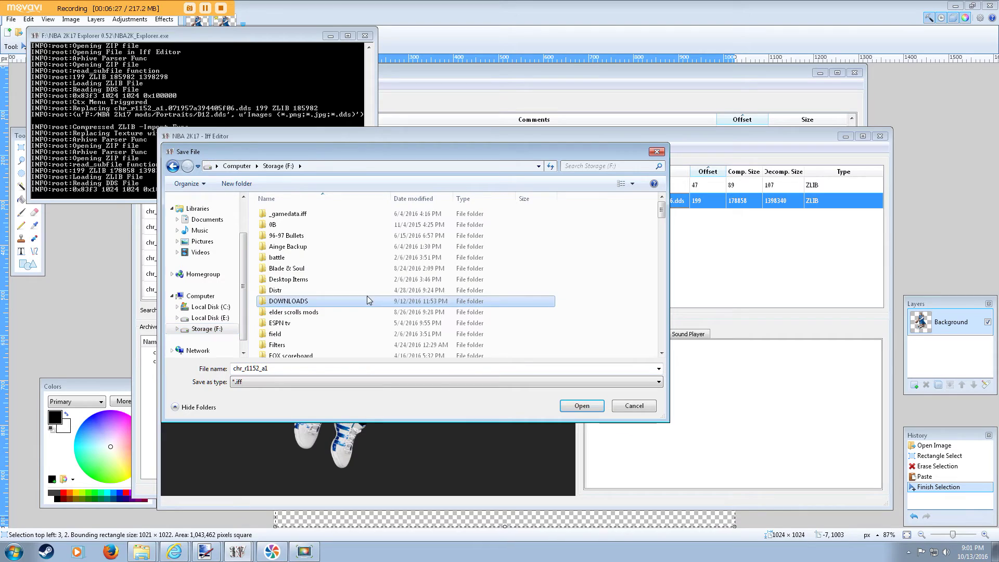
scroll(359, 310, "down", 12)
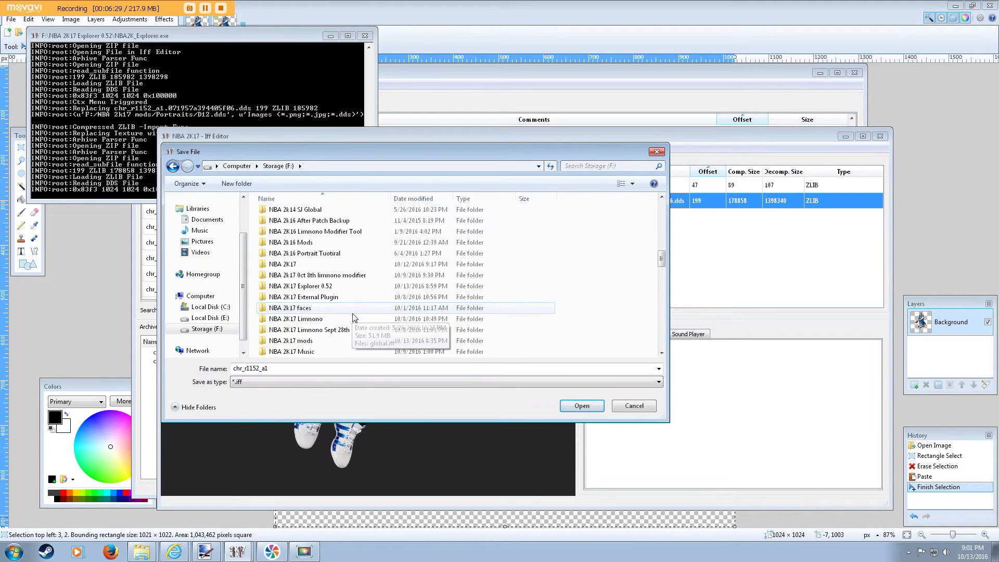
scroll(355, 313, "up", 10)
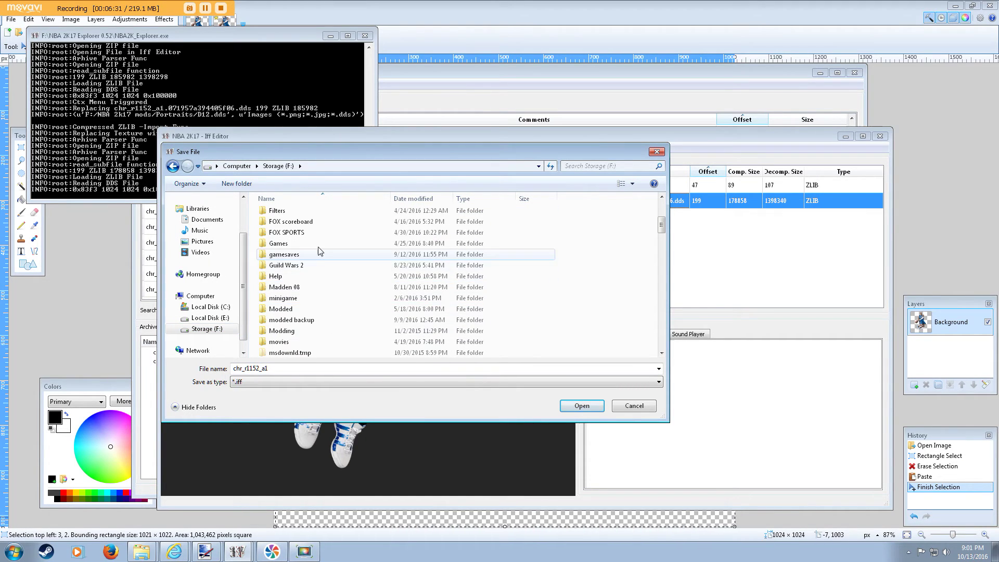
double_click(319, 244)
double_click(319, 226)
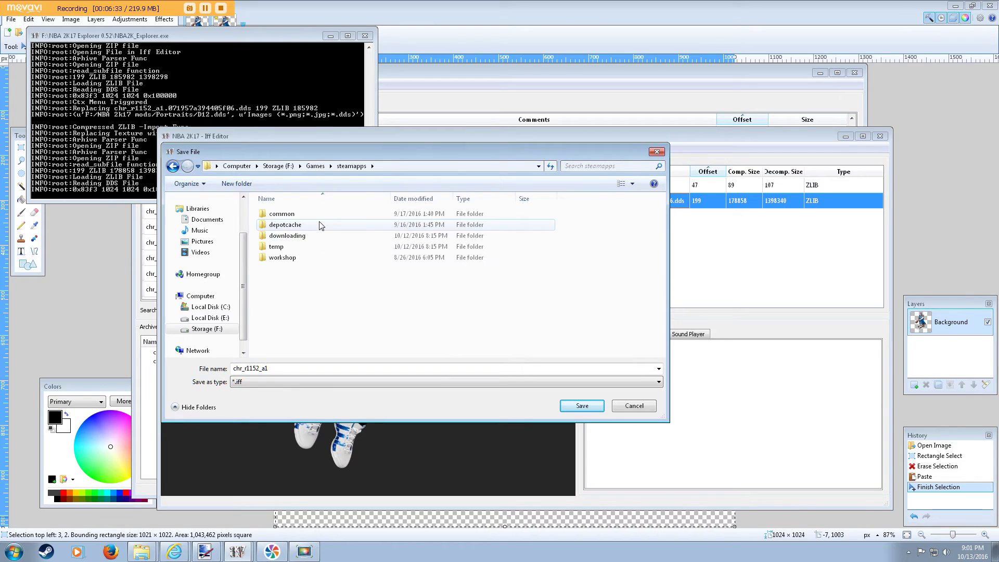
double_click(281, 214)
Save chr_r1152_a1 into the NBA 2K17 Modded folder and close the Iff Editor.
scroll(321, 234, "down", 3)
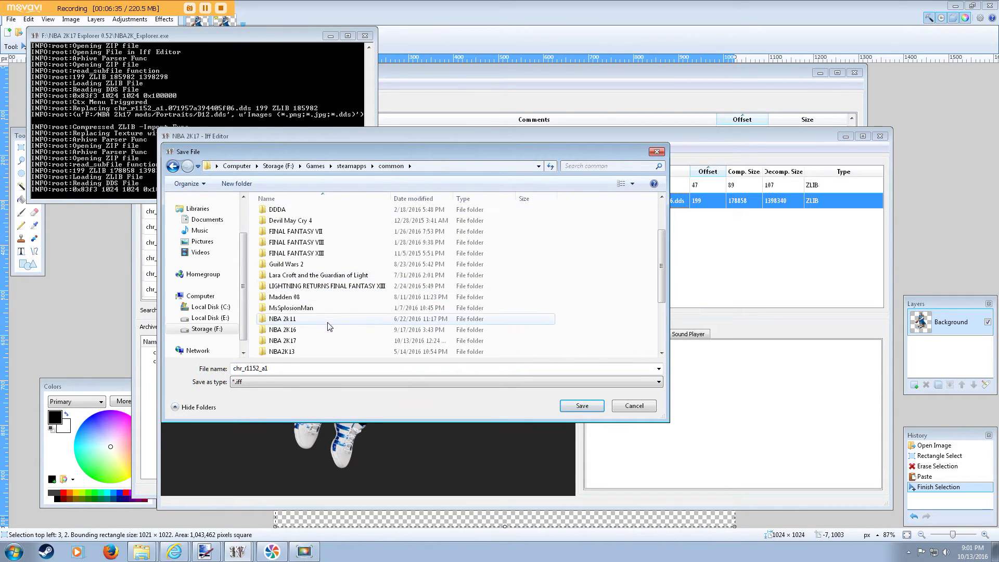
double_click(292, 307)
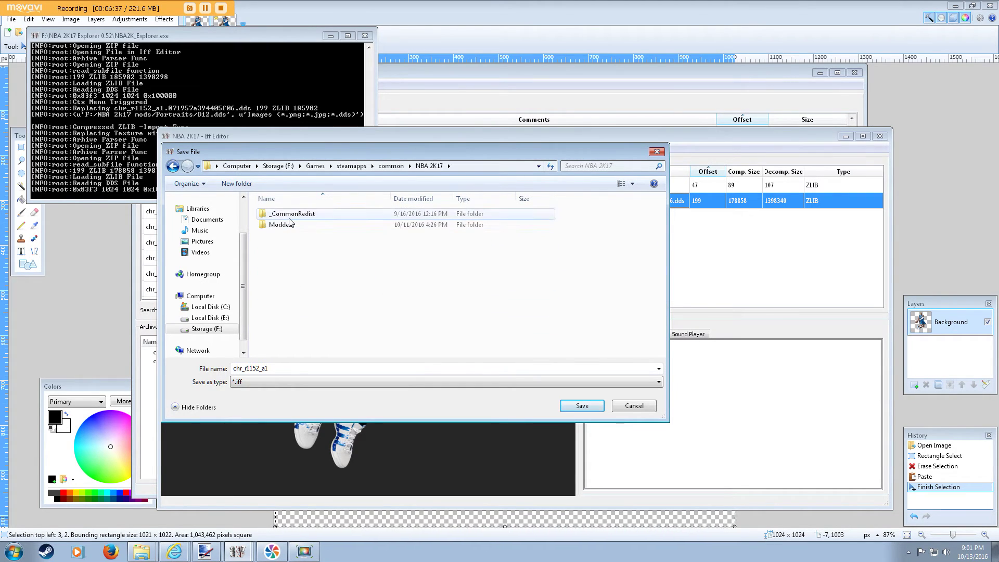
double_click(284, 226)
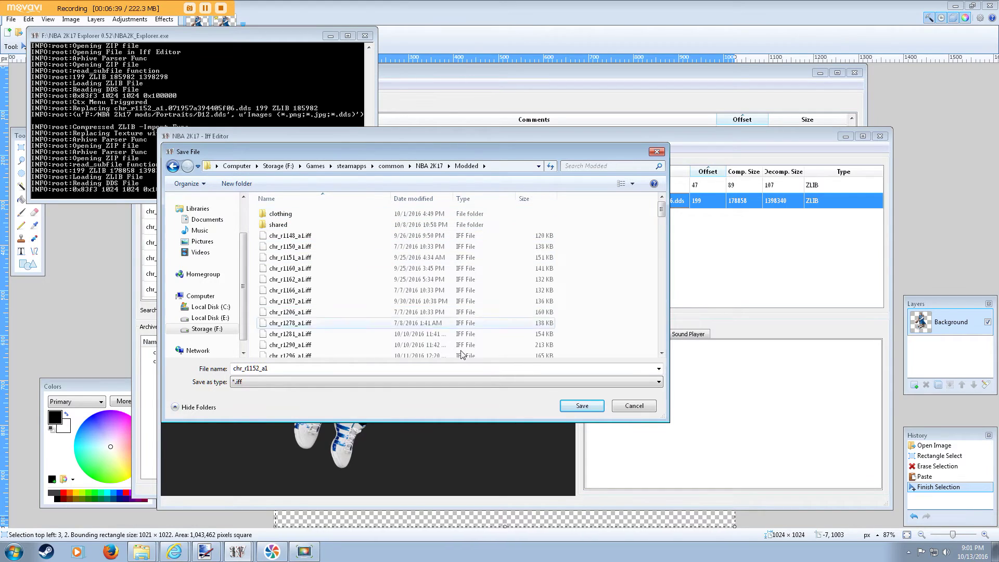
left_click(582, 406)
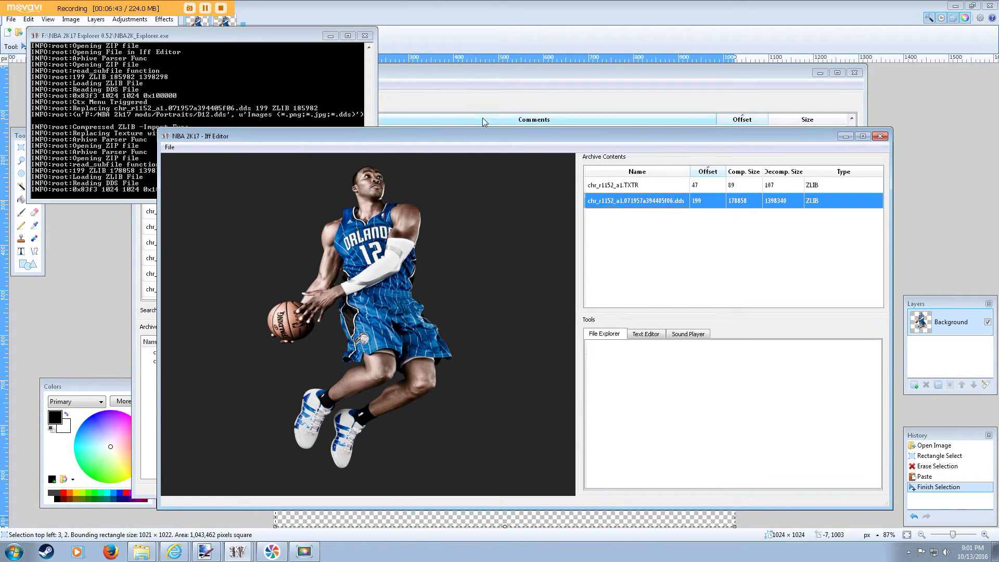
left_click(884, 137)
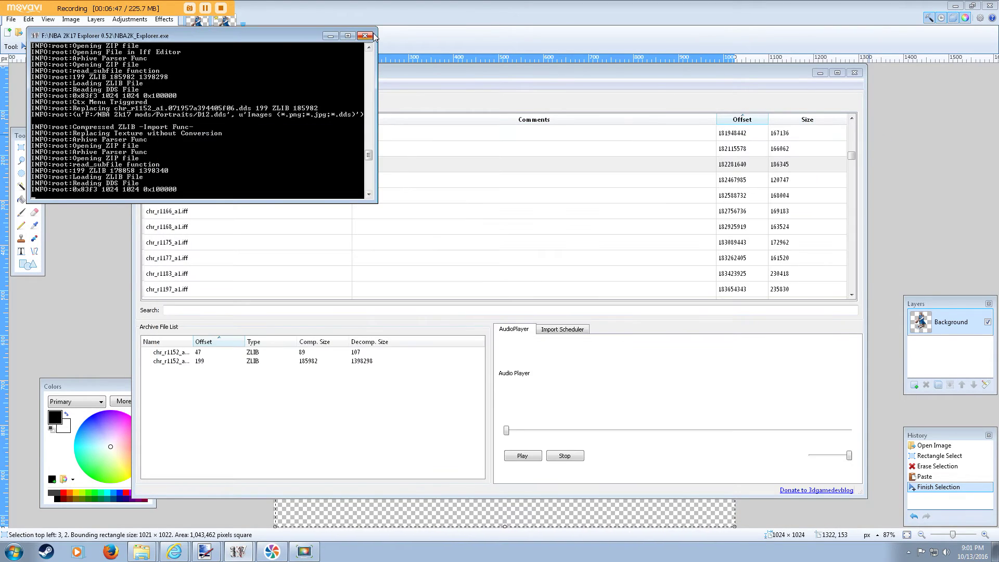